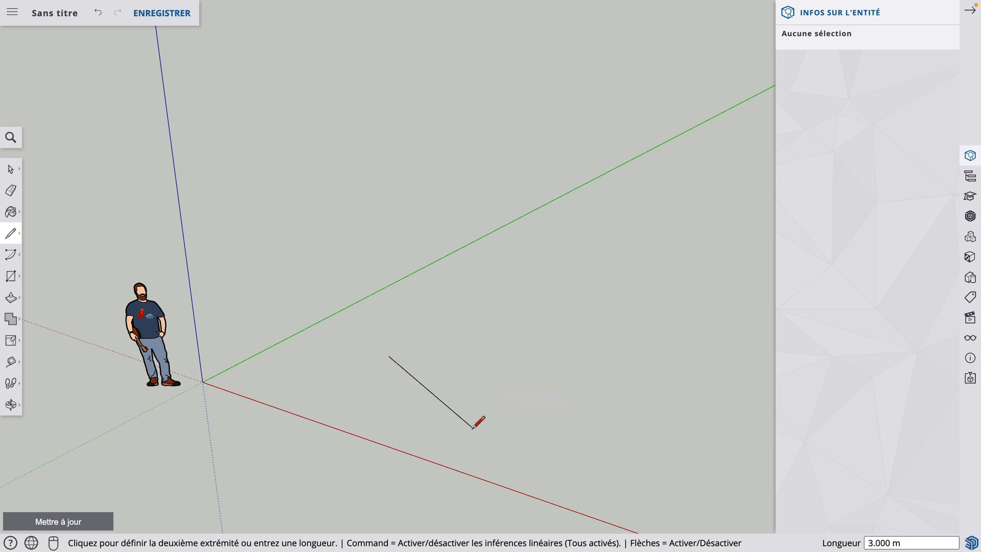
- Draw a vertical triangle with a 4 m base parallel to the red axis, an upright about 2.6 m high along blue, and a closing edge
key("Right")
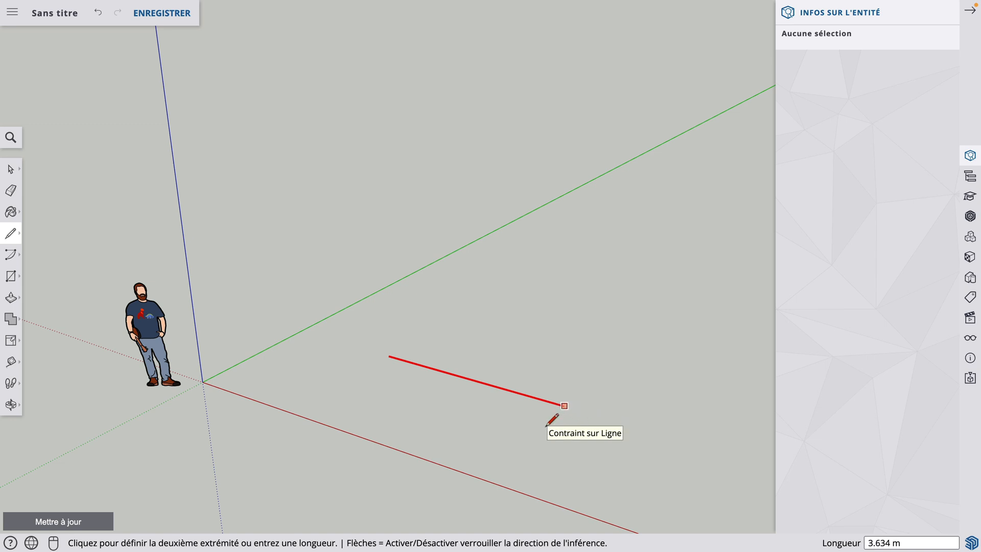
type("4")
key("Return")
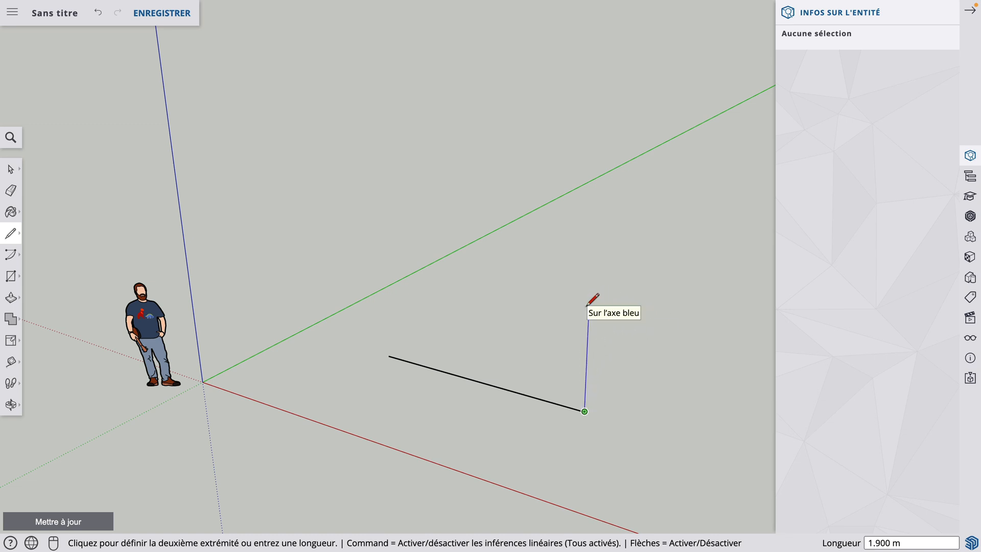
key("shift")
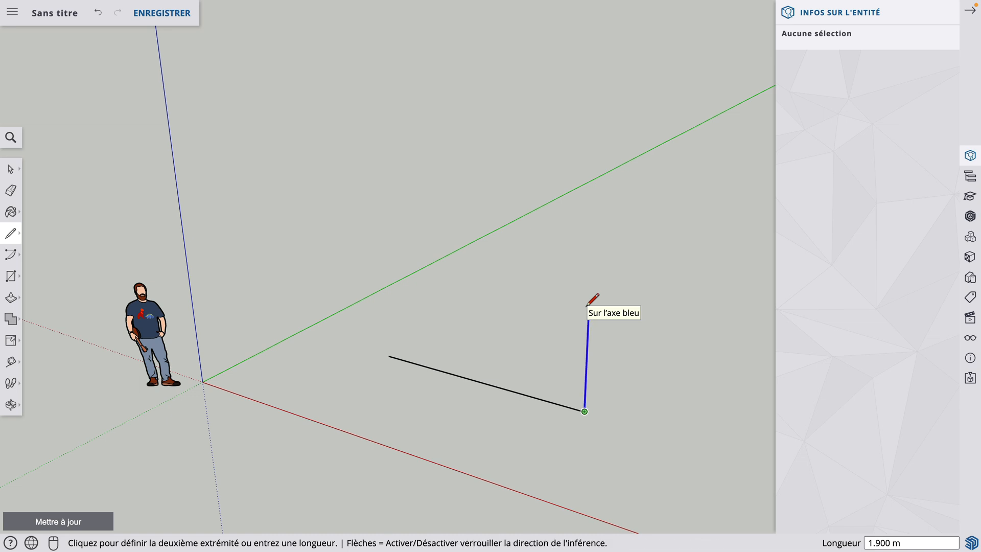
left_click(592, 262)
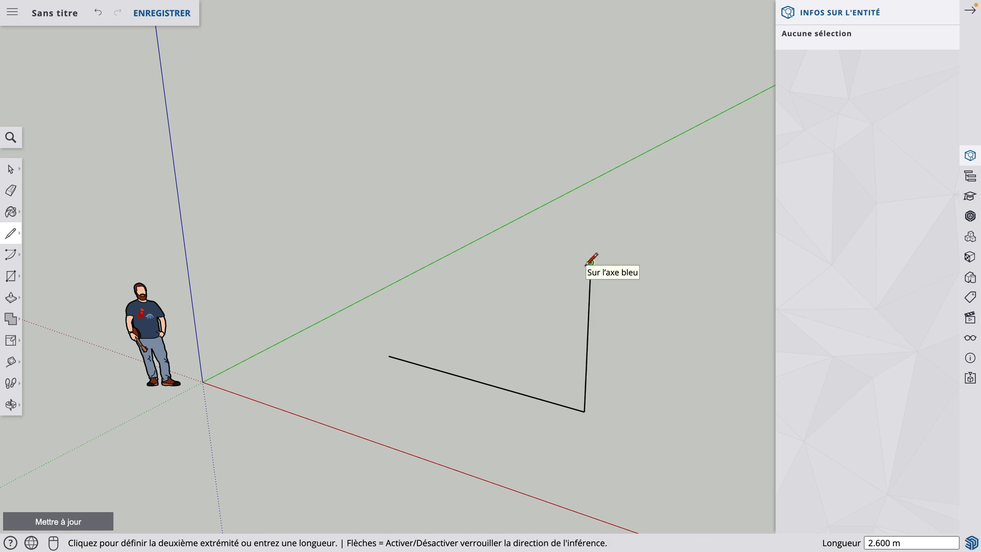
left_click(389, 356)
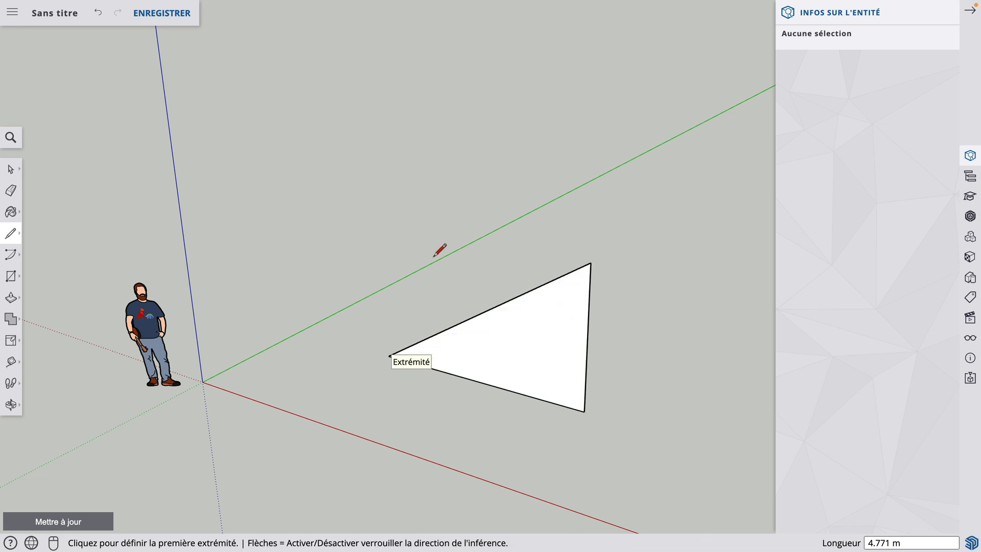
- From the triangle's sloping edge, try red, green and blue axis locks and draw a line about 1.5 m long perpendicular to that edge
left_click(499, 305)
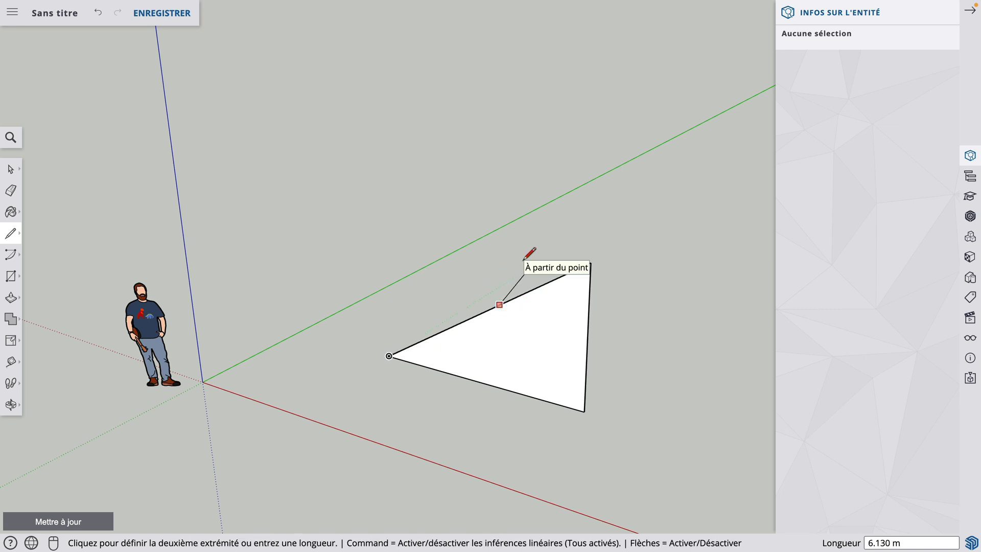
key("Right")
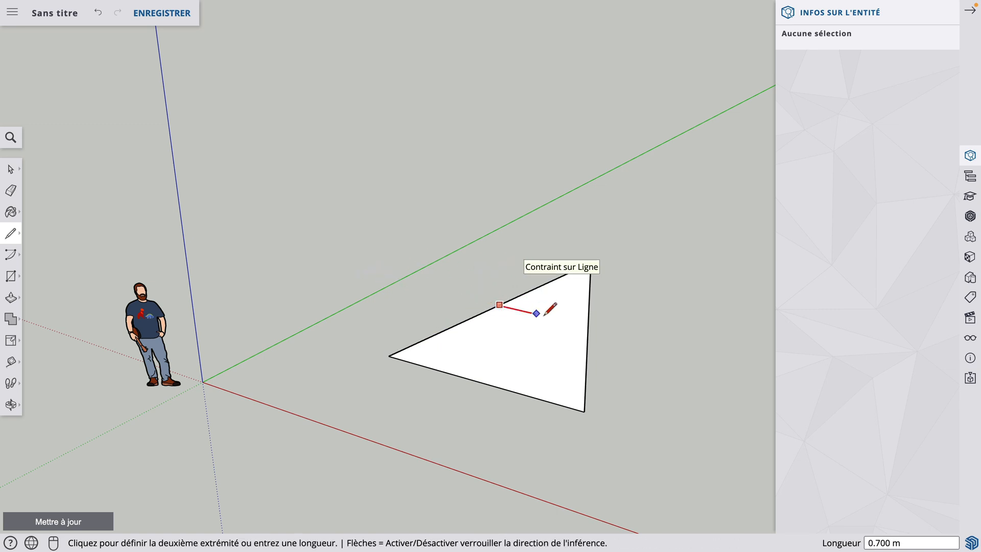
key("Left")
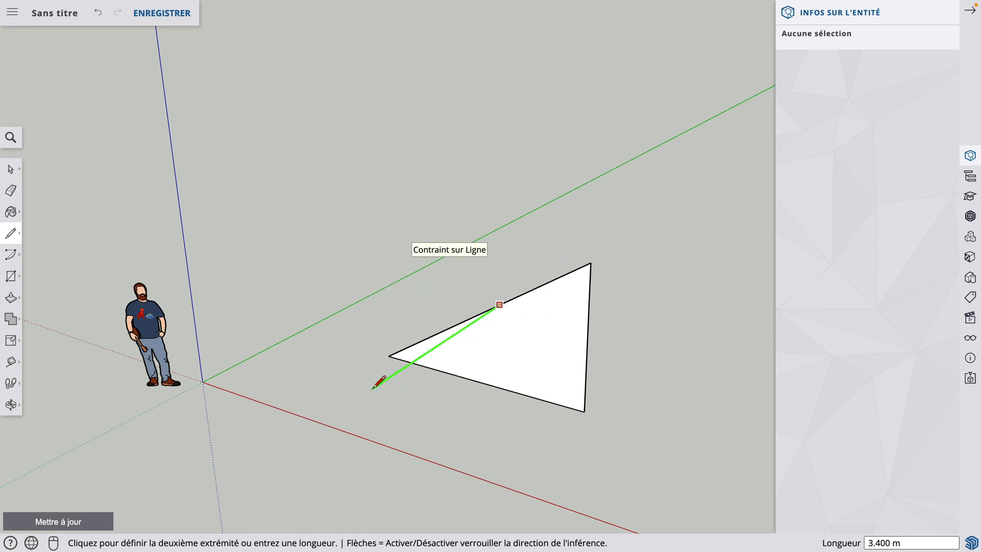
key("Up")
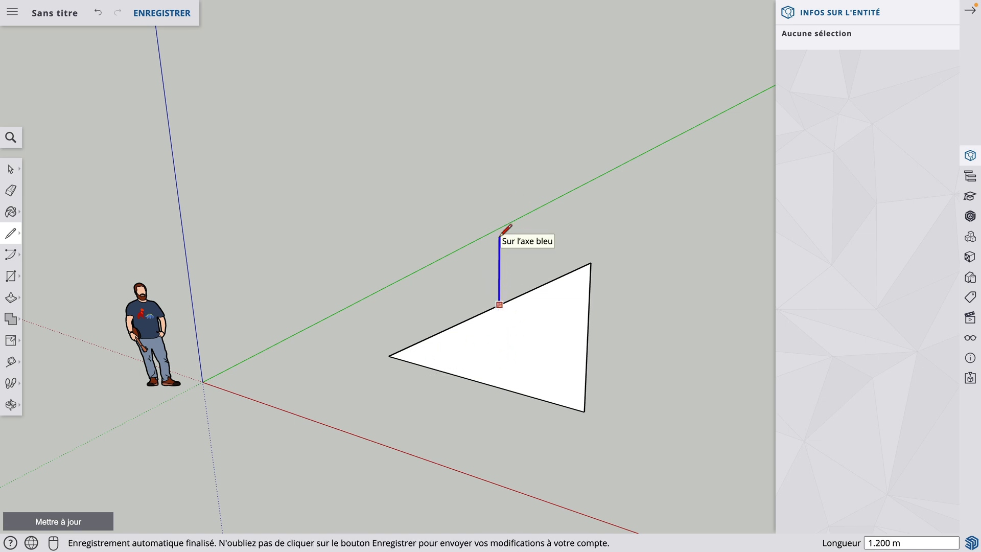
key("Down")
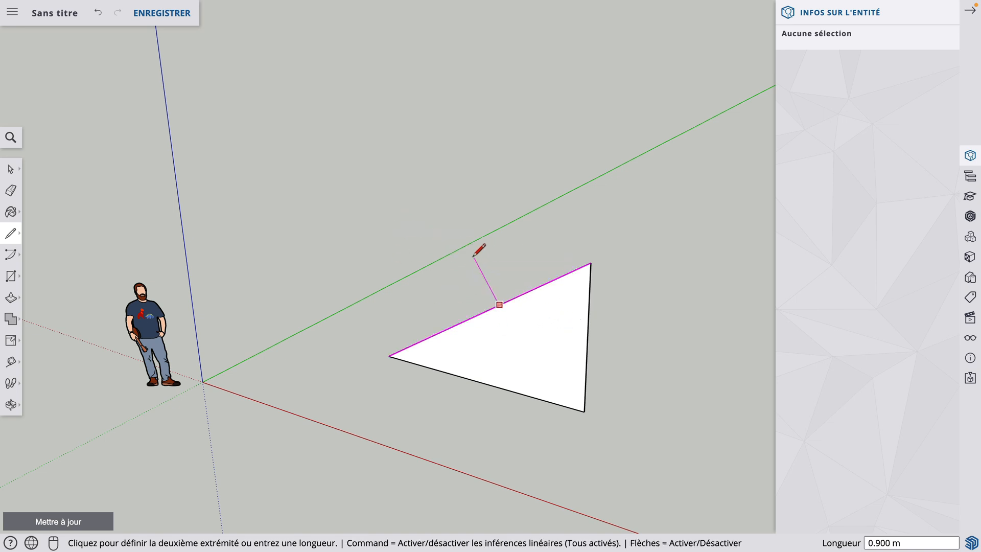
left_click(457, 225)
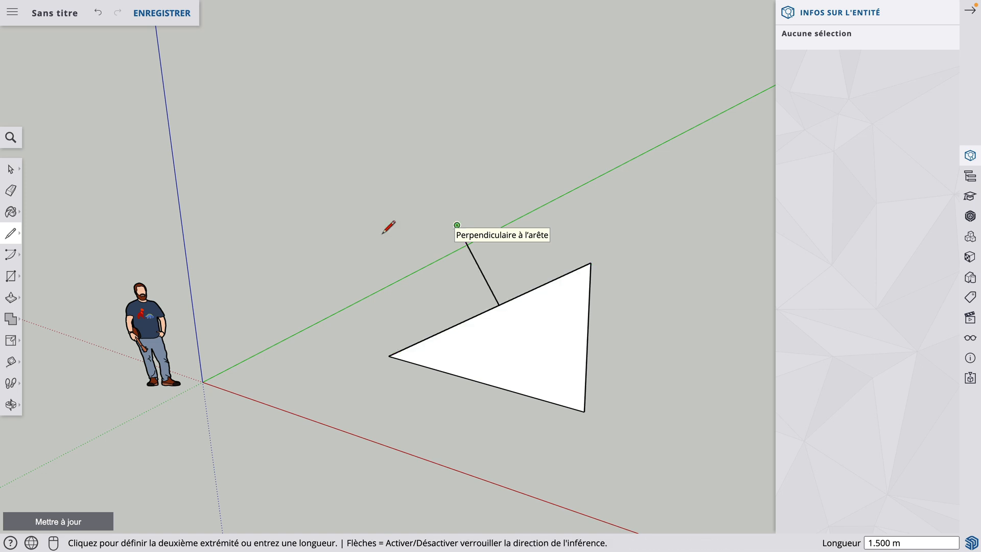
- Delete the whole triangle together with its attached perpendicular line
left_click(10, 170)
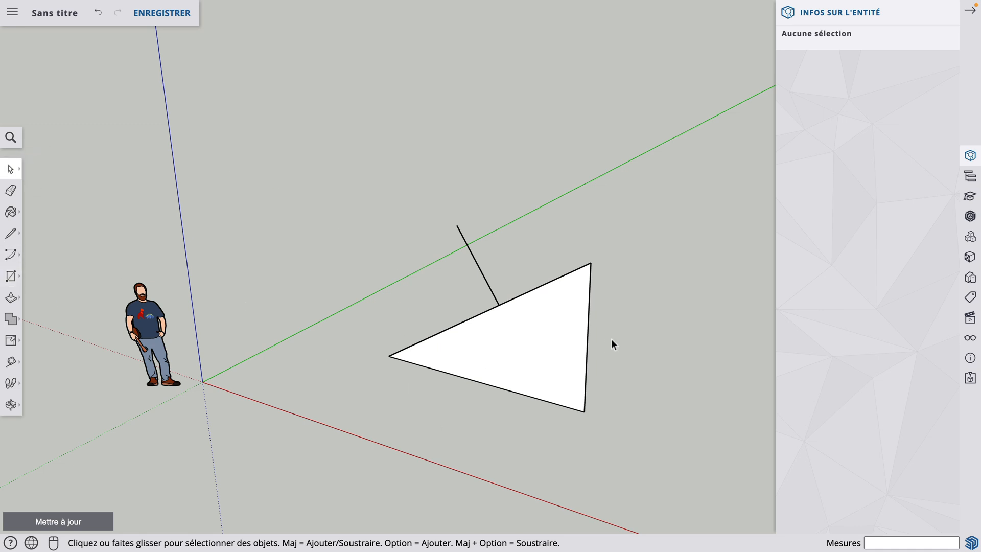
triple_click(534, 342)
key("Delete")
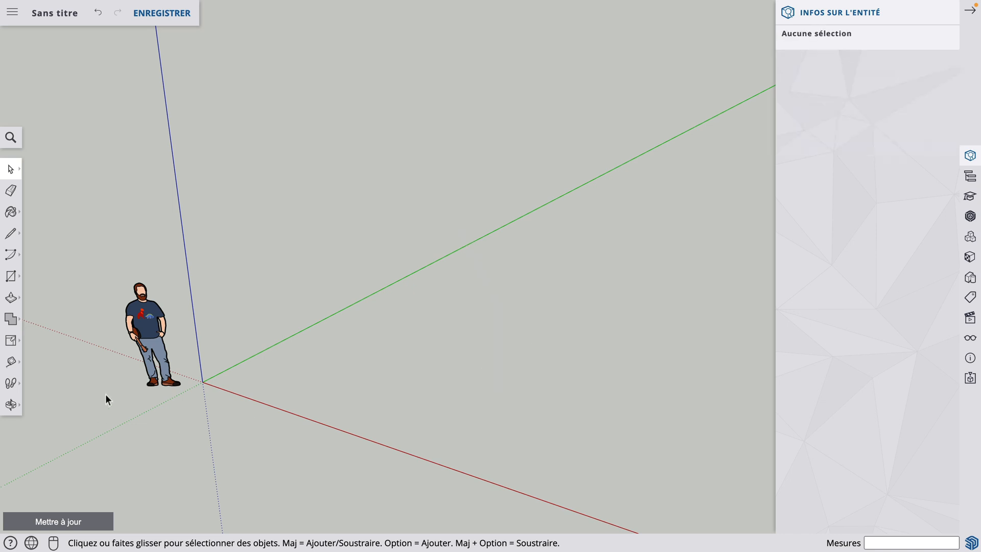
- Try moving the standing figure from its lower corner, locked in turn to the green, red and blue axes, and deselect it
left_click(159, 354)
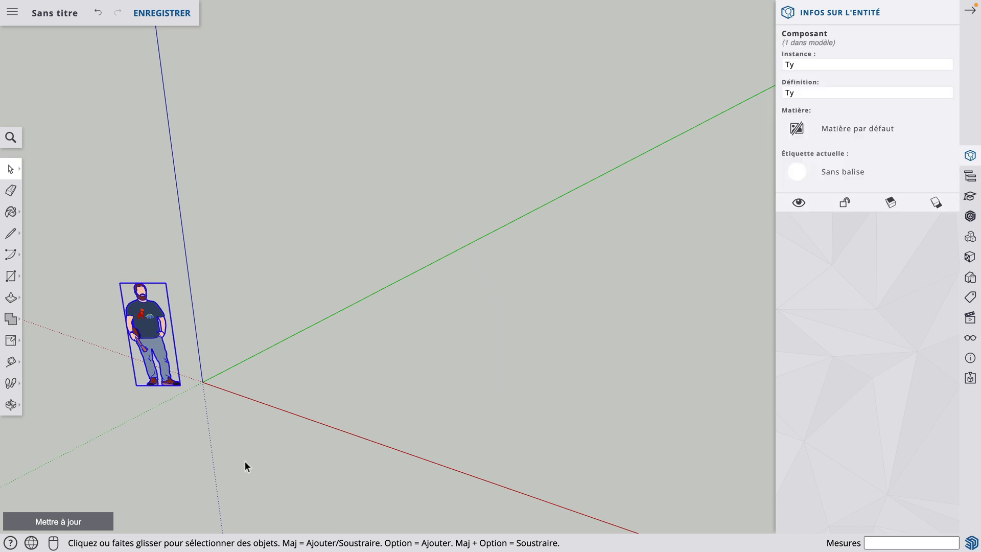
left_click(11, 341)
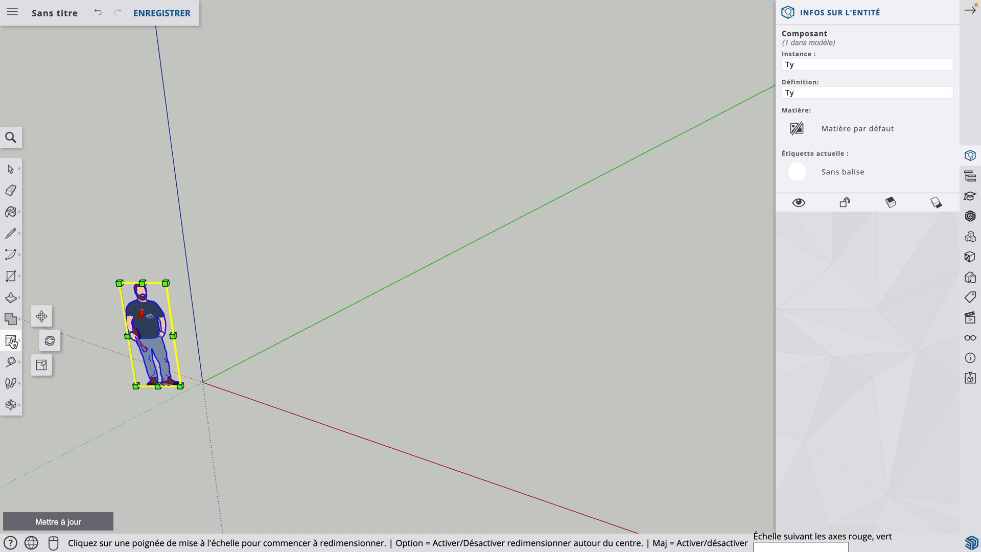
left_click(41, 327)
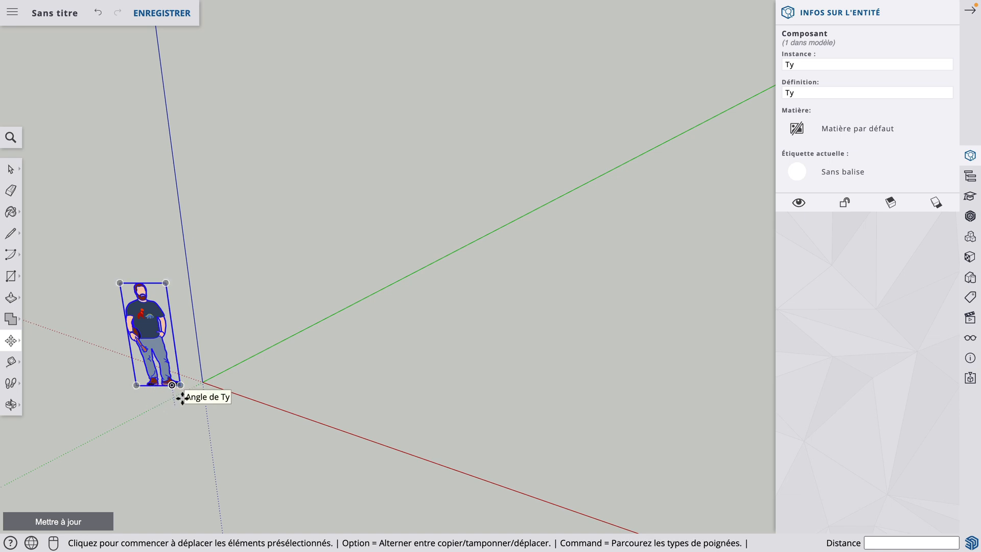
left_click(182, 387)
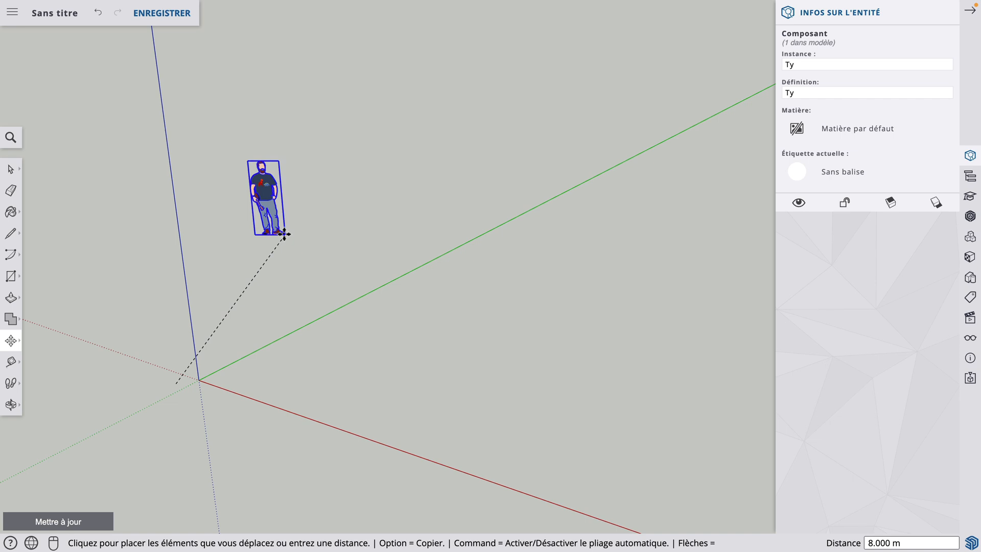
key("Left")
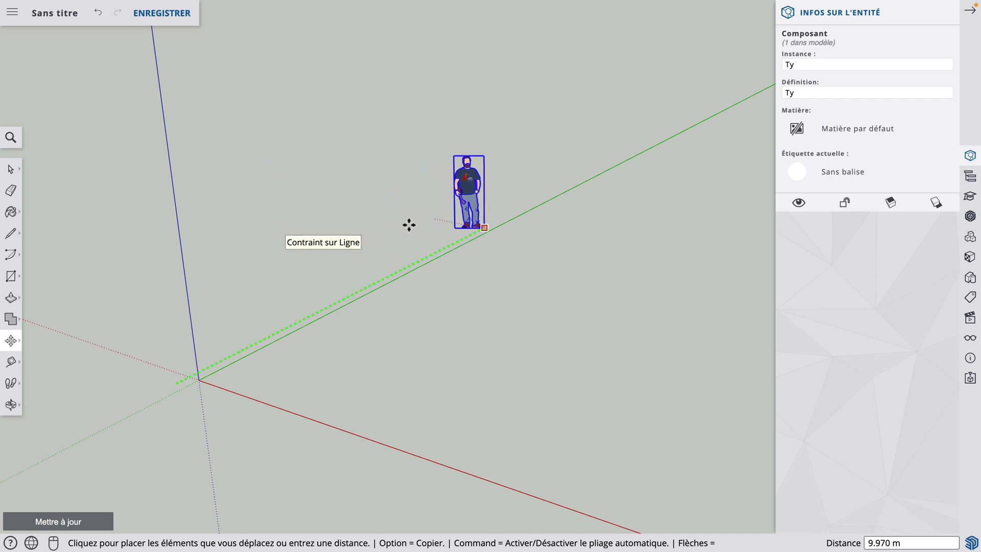
key("Right")
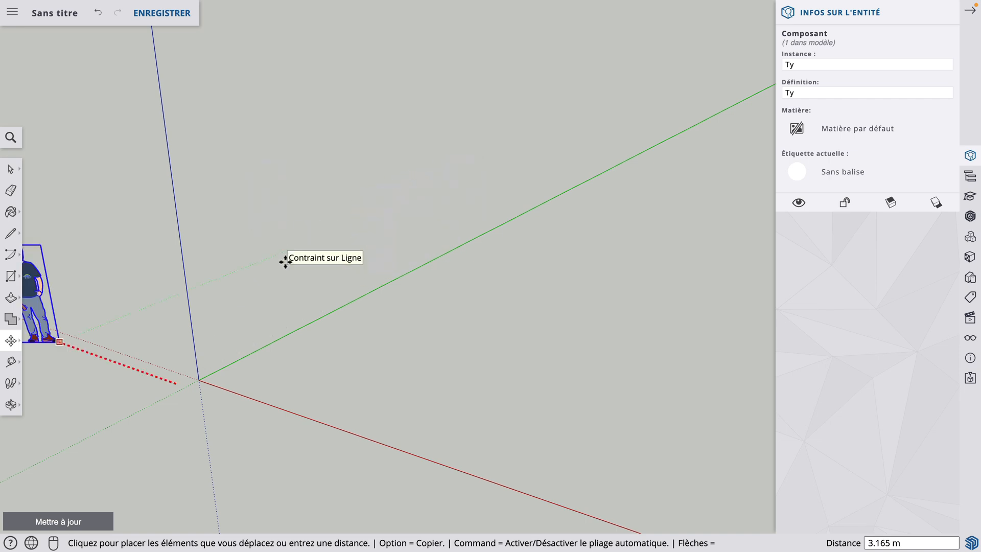
key("Up")
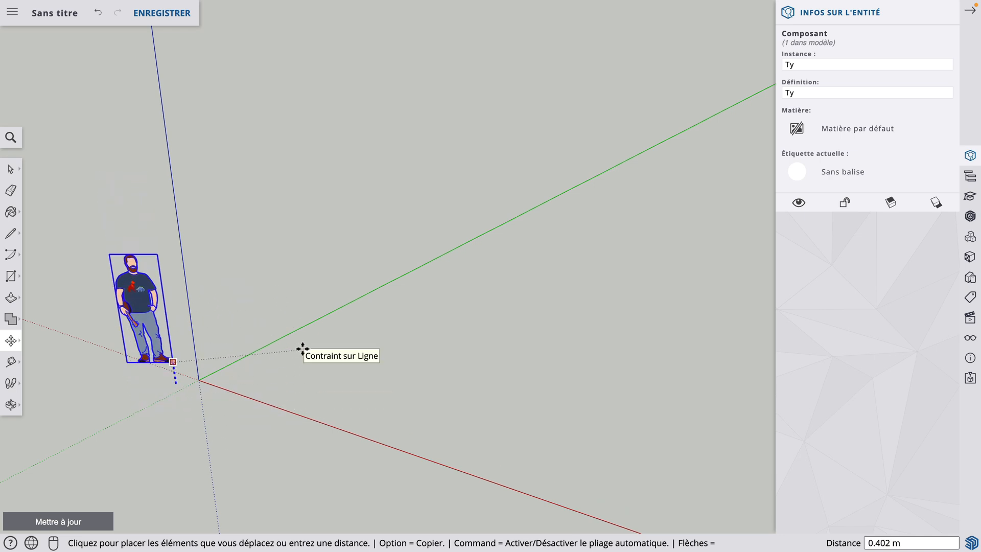
key("Escape")
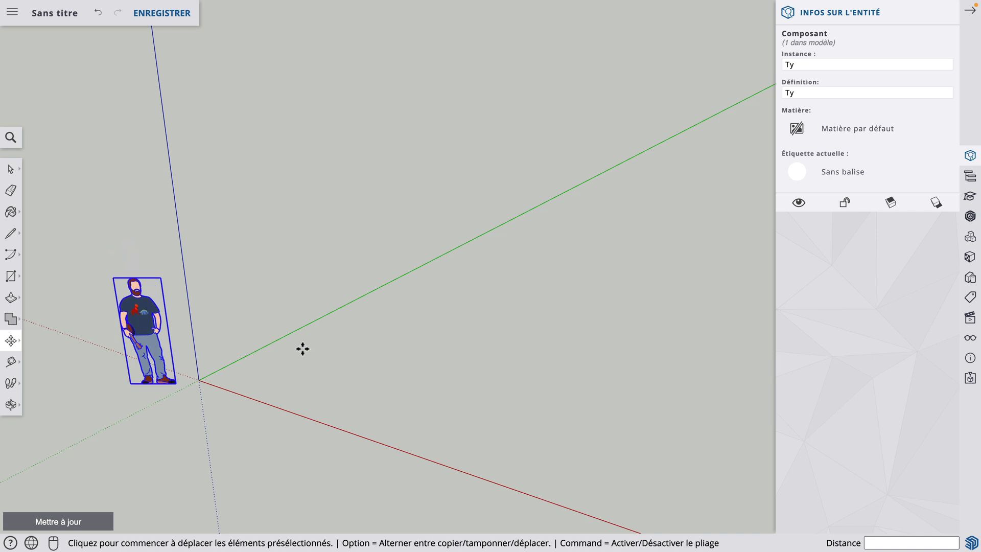
left_click(11, 170)
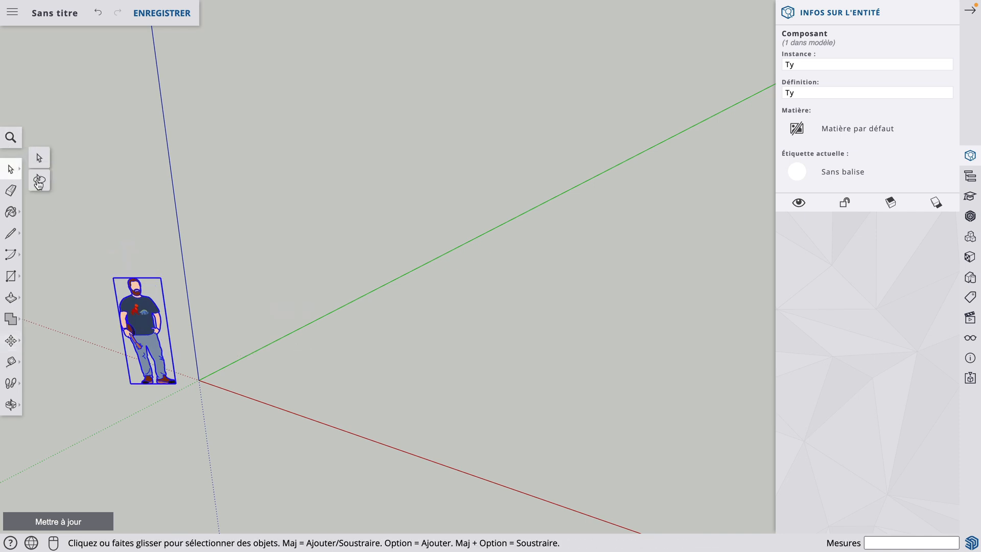
left_click(353, 253)
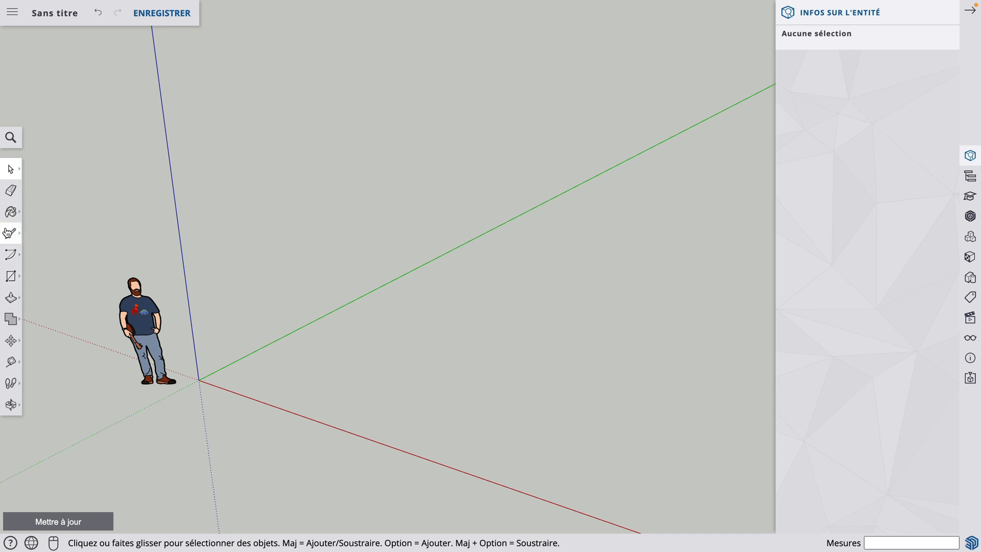
- Draw a closed four-sided face on the ground near the red axis, with one edge about 4.5 m long parallel to the green axis
key("l")
left_click(320, 393)
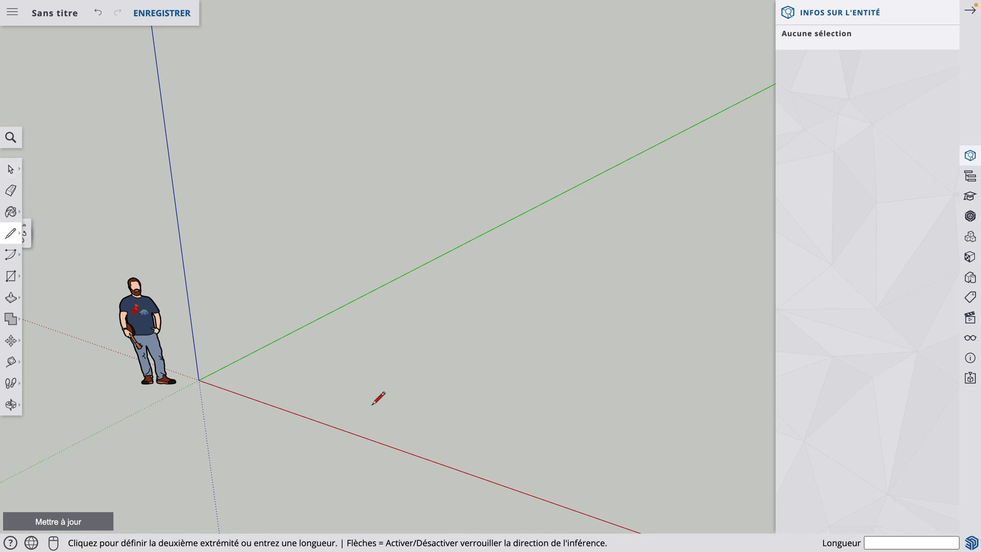
left_click(545, 465)
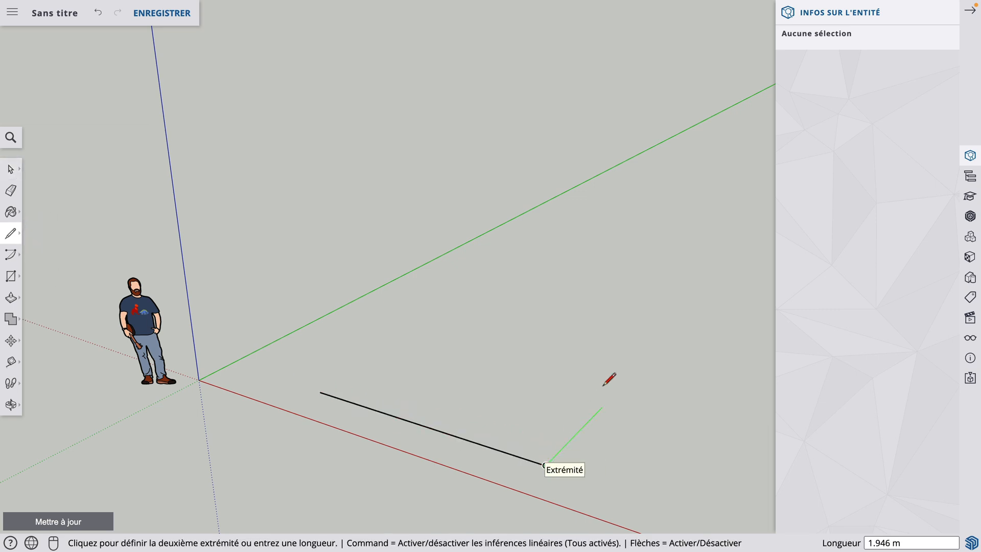
left_click(659, 348)
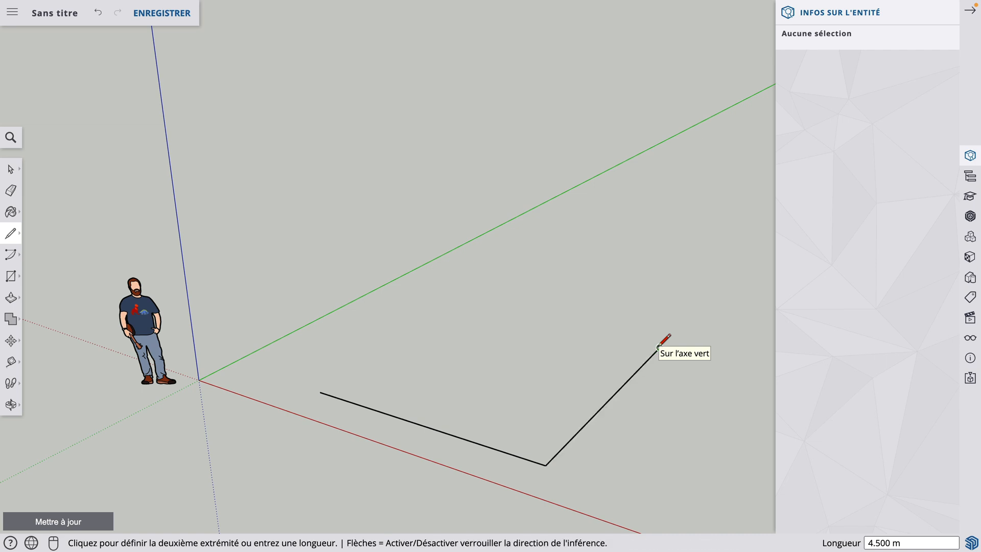
left_click(396, 286)
left_click(321, 392)
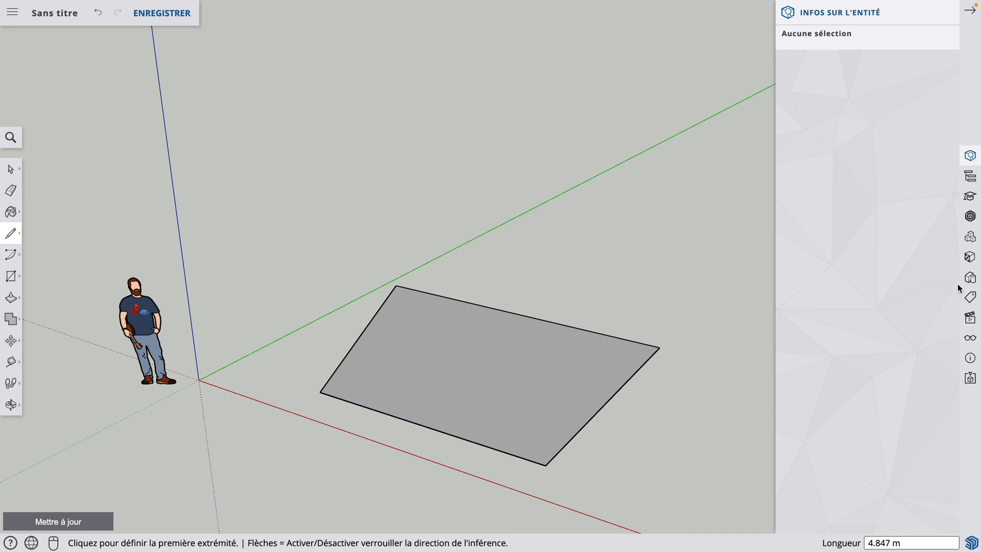
- Examine the four-sided face from the standard top view and orbit back to an oblique view
left_click(970, 320)
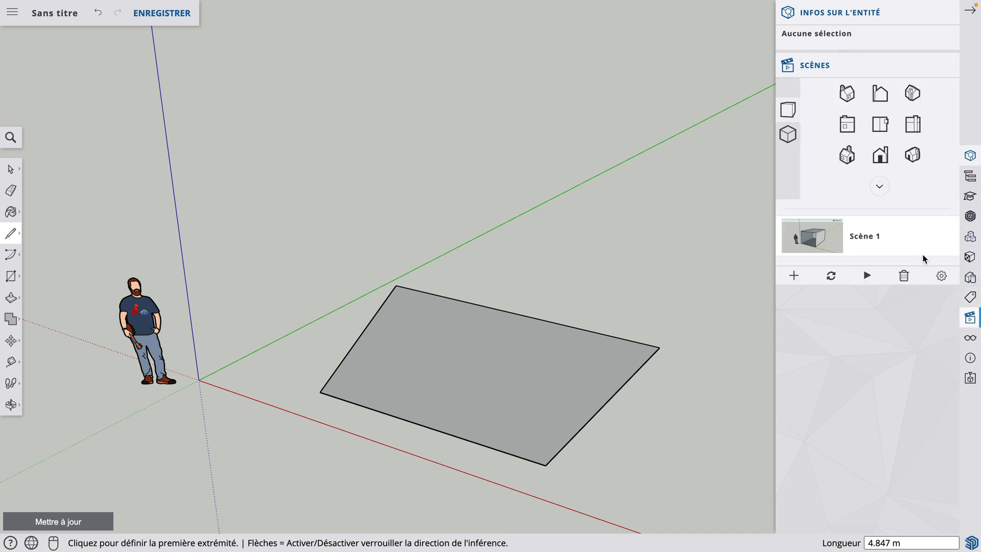
left_click(882, 124)
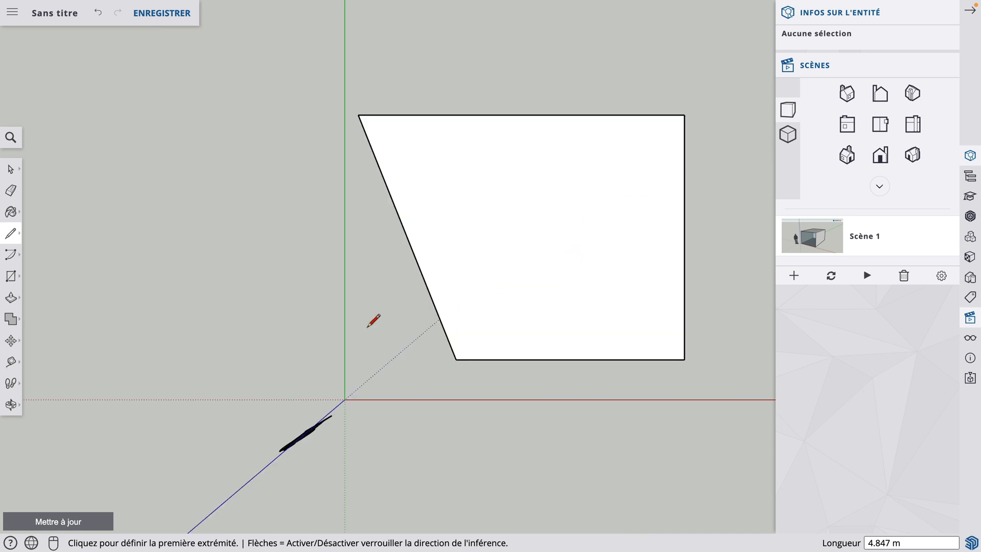
key("o")
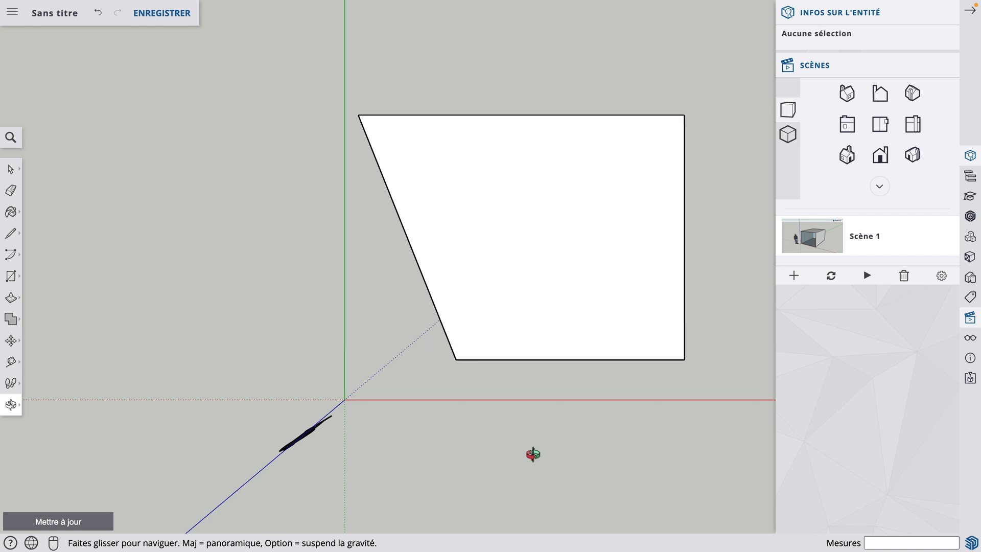
left_click_drag(532, 453, 417, 285)
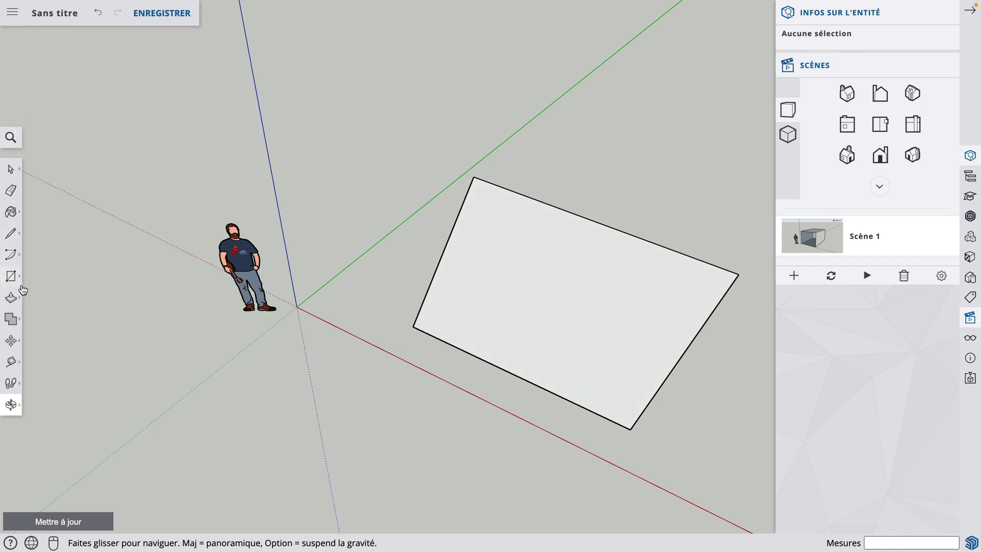
- Draw a line beside the four-sided face, locked parallel to its slanted edge nearest the figure and slightly longer than that edge
left_click(10, 233)
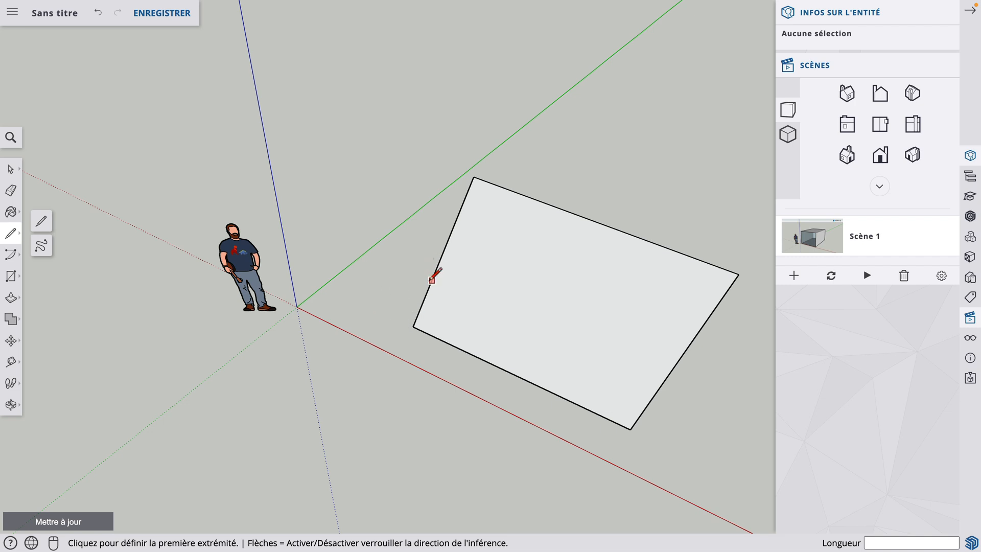
left_click(370, 307)
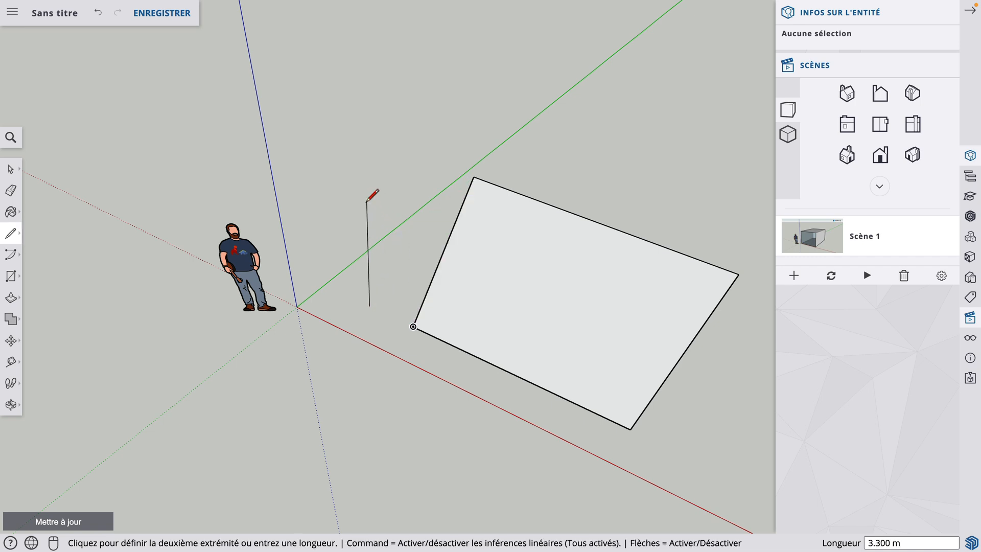
key("shift")
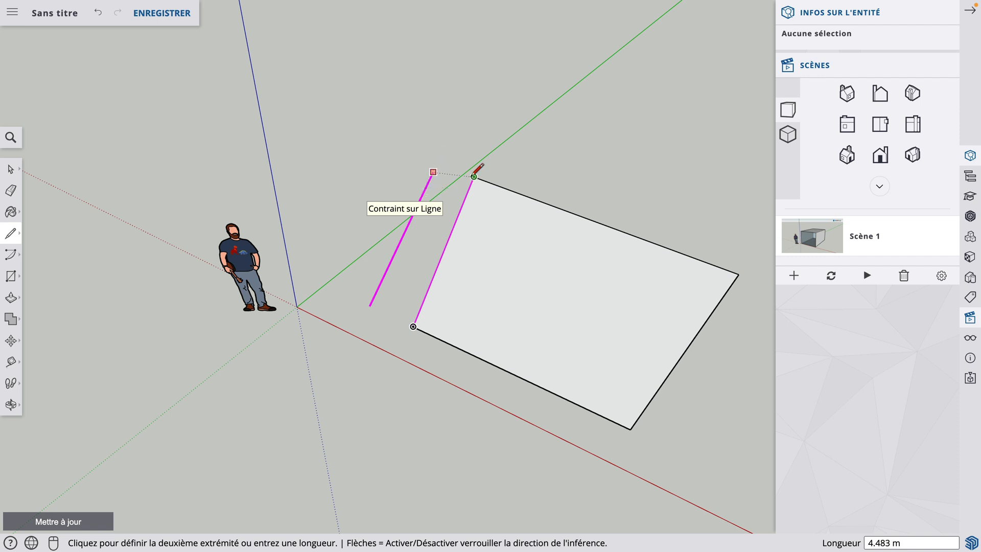
left_click(443, 153)
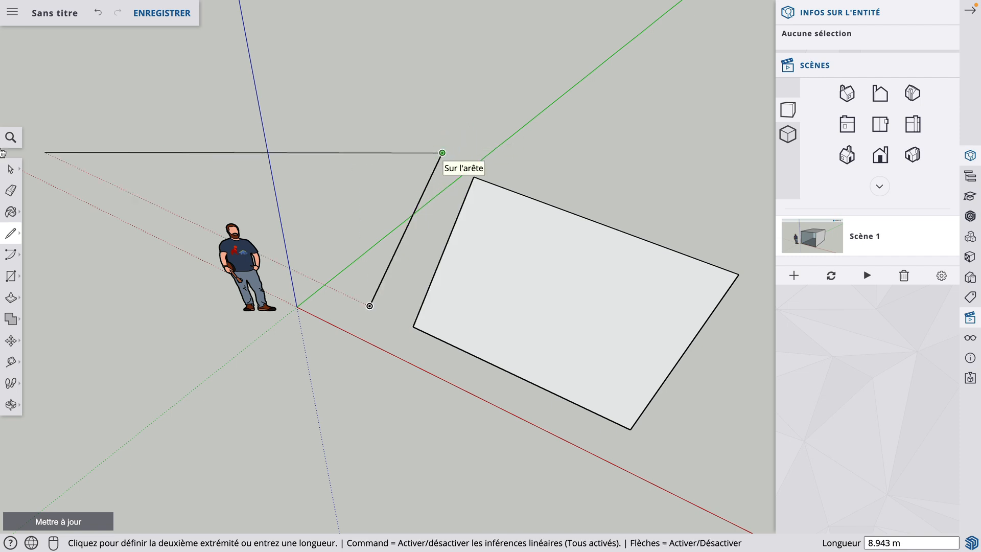
- Draw a narrow rectangle about 0.44 m by 2.84 m on the ground between the standing figure and the parallel line
left_click(11, 170)
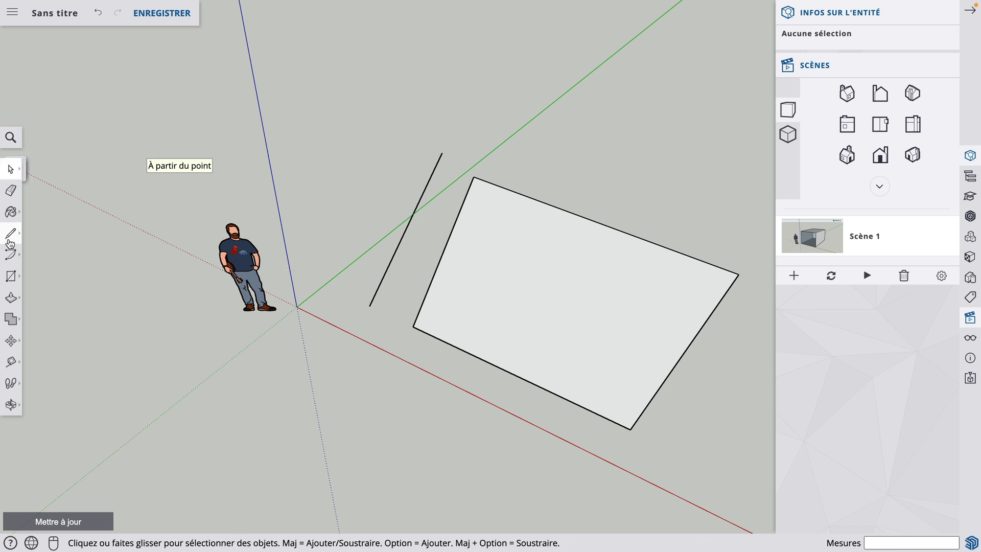
left_click(11, 276)
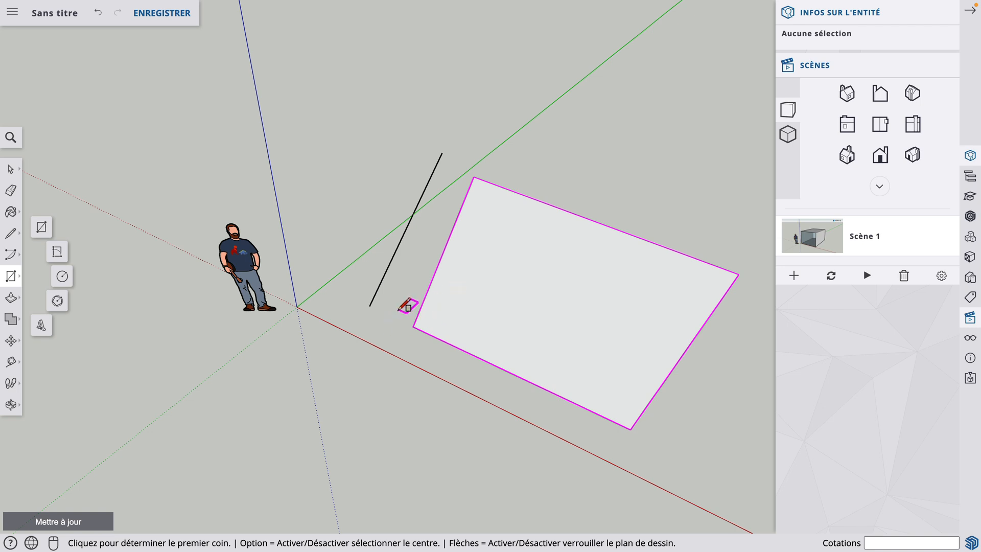
left_click(289, 248)
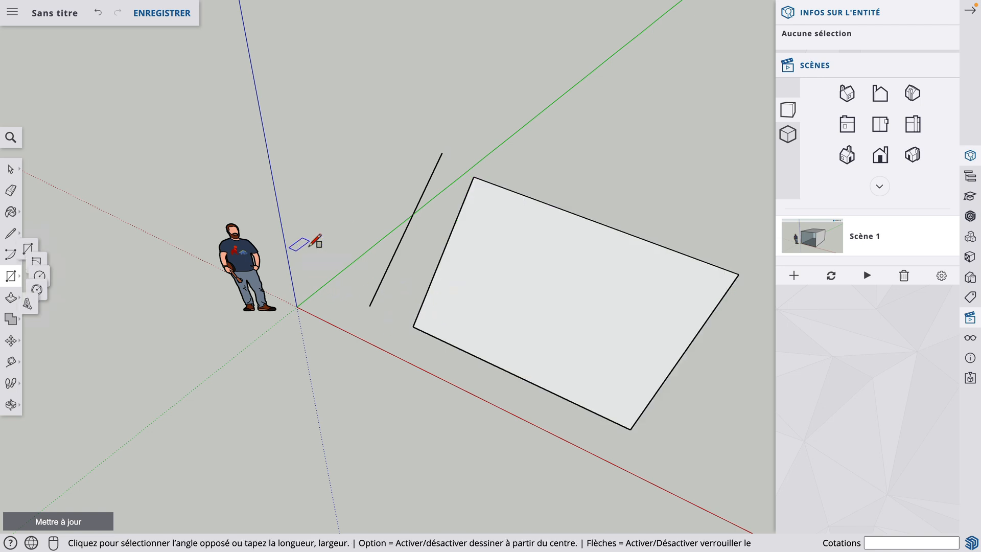
left_click(404, 195)
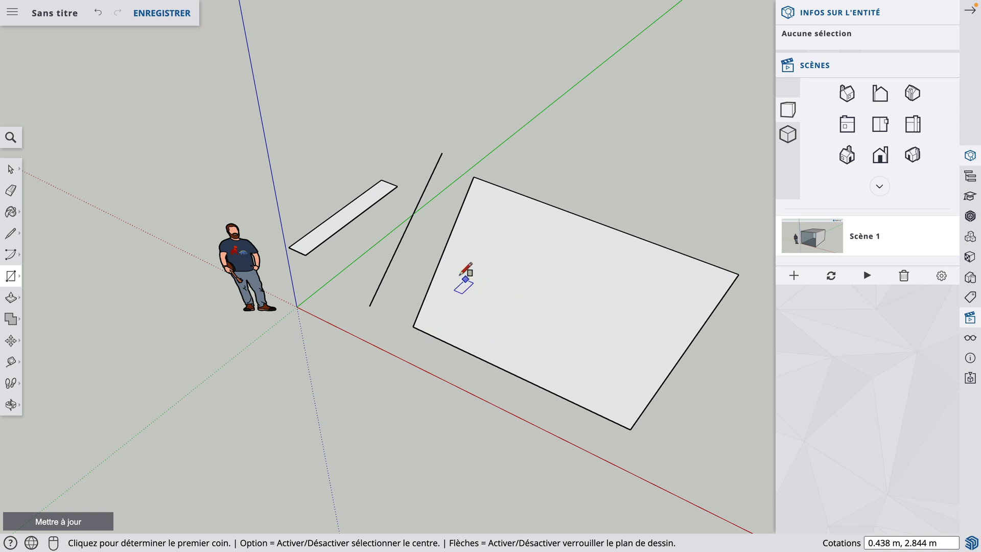
left_click(420, 170)
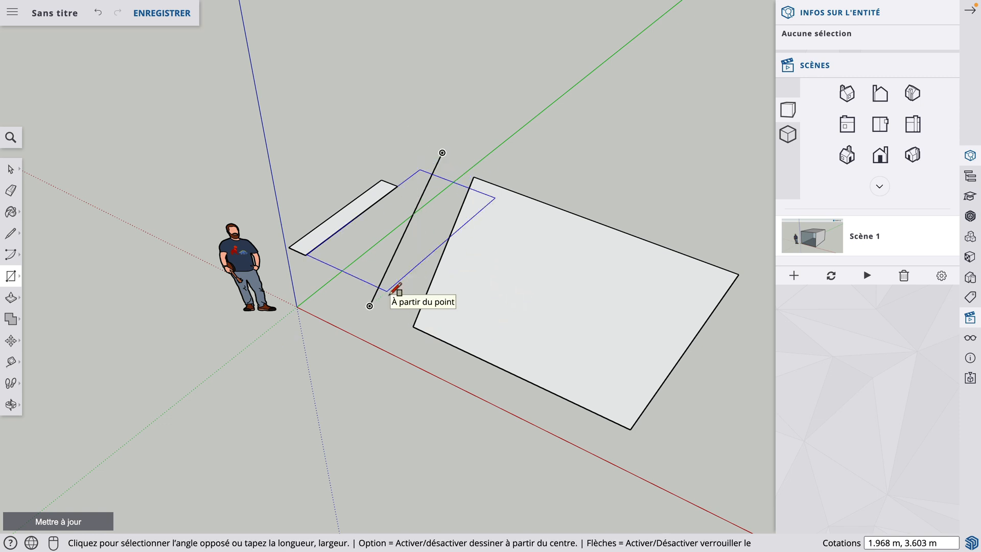
key("Escape")
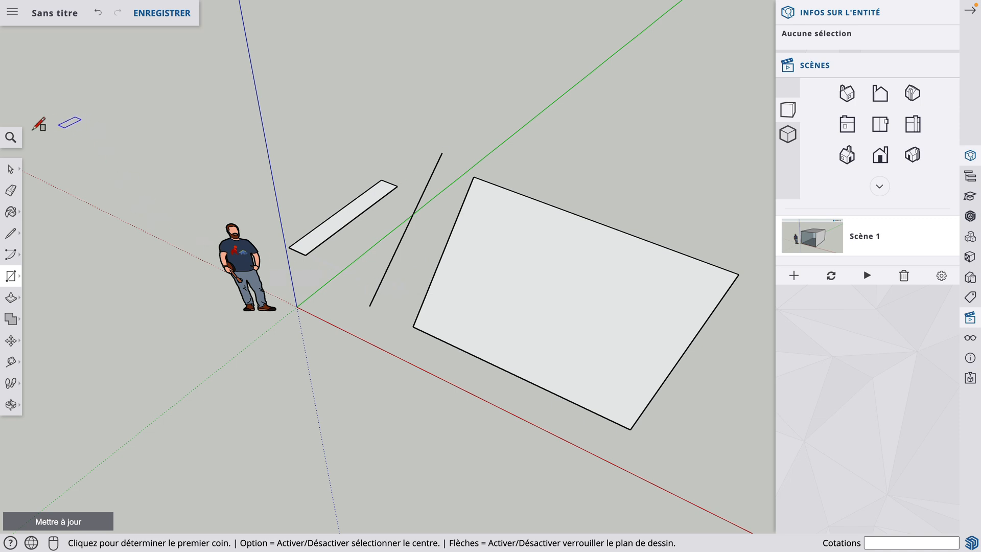
left_click(9, 170)
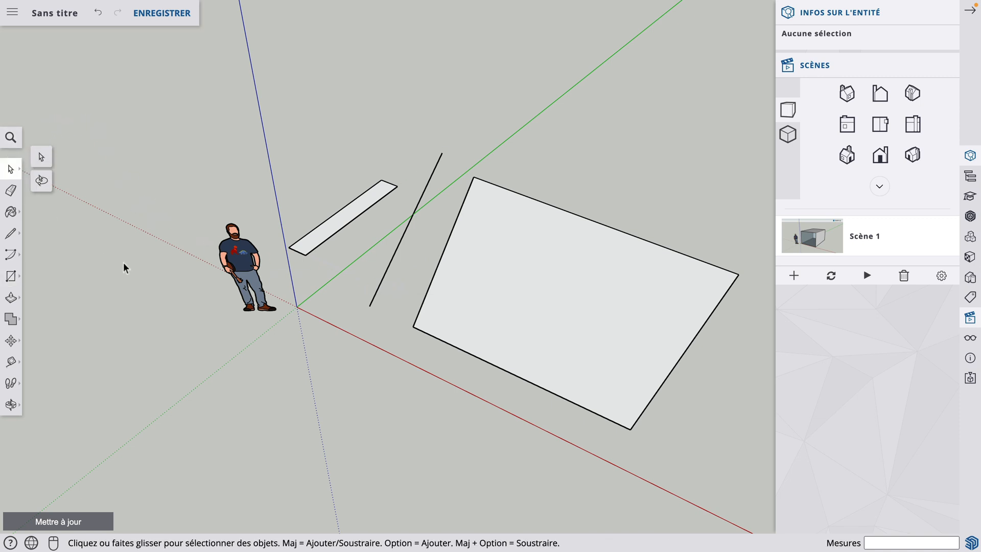
- Try a rectangle from a corner near the origin, locked to the ground plane and then parallel to the four-sided face, and cancel it
left_click(11, 277)
left_click(329, 344)
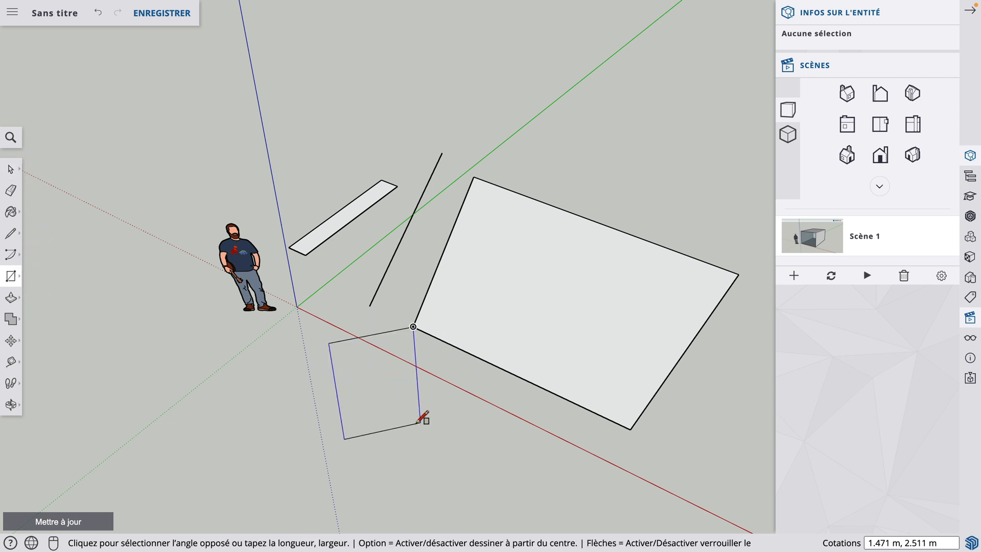
key("Right")
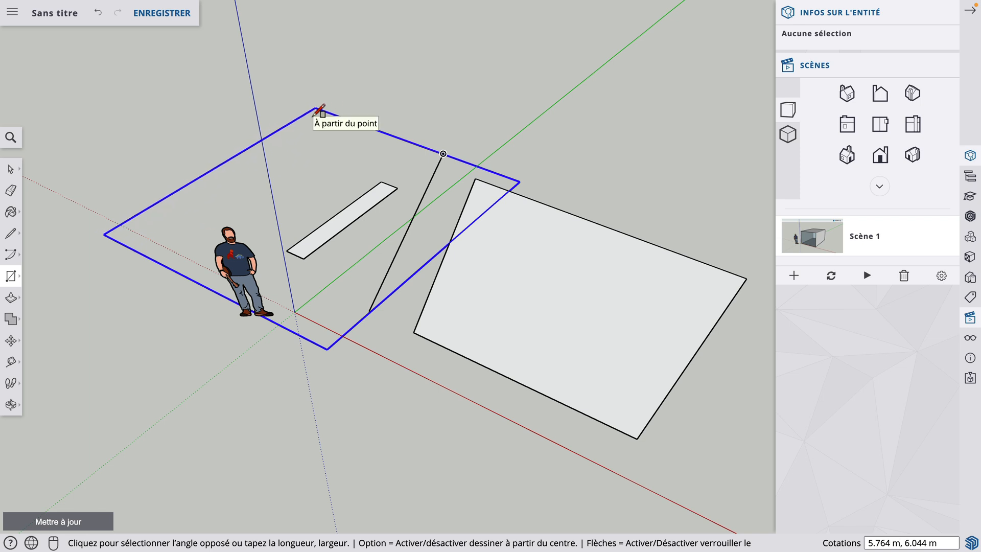
key("Down")
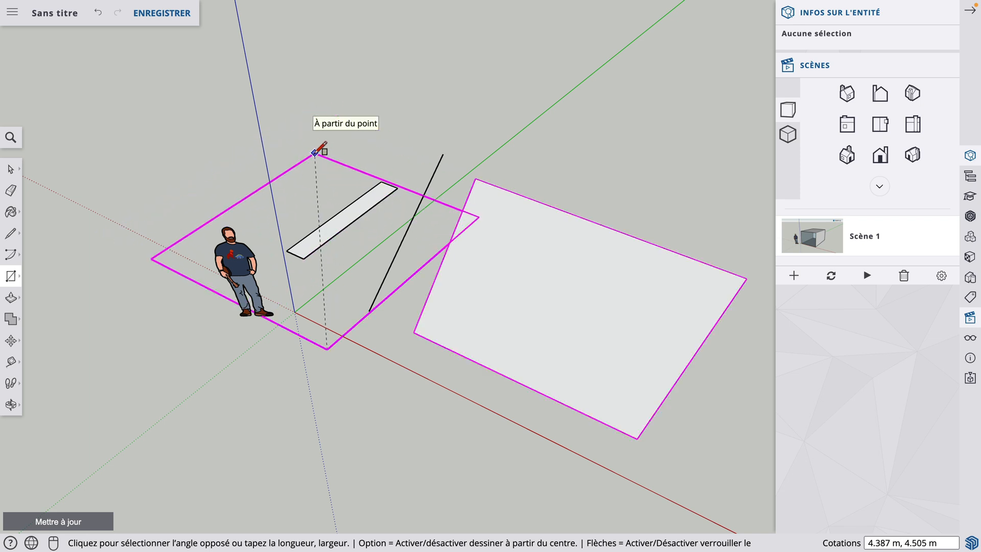
key("Escape")
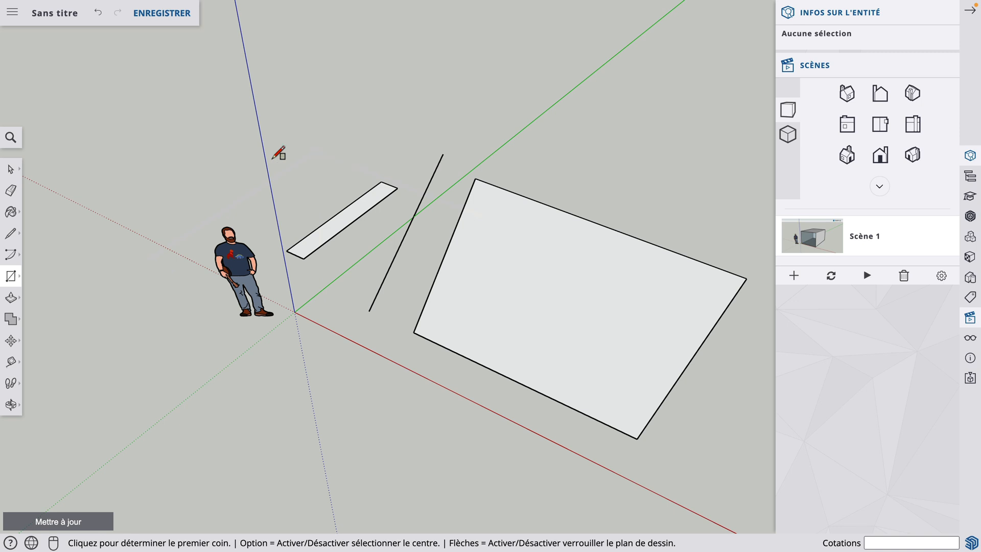
- Start the Axes tool, save the current view with the original axes as a second scene, and examine that scene's saved properties
left_click(12, 406)
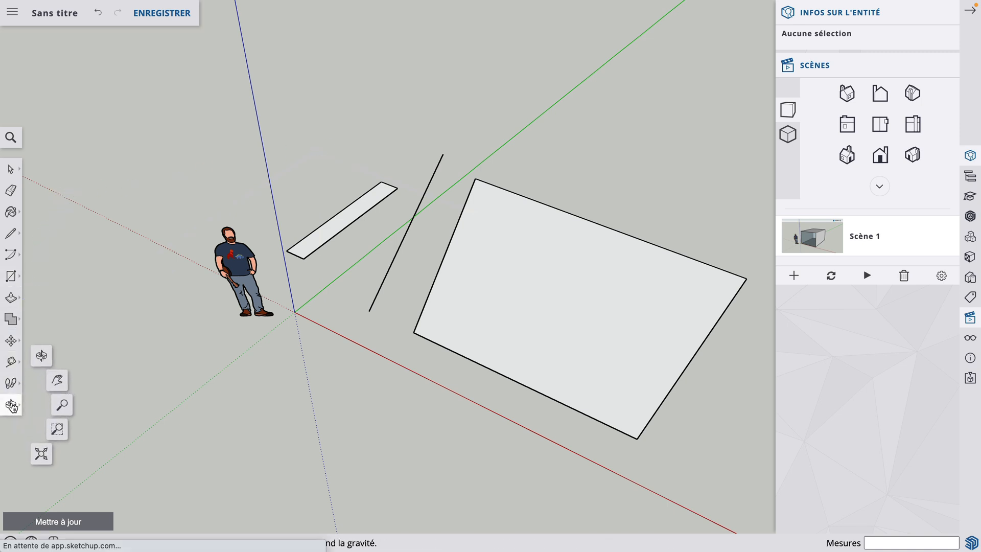
left_click(12, 407)
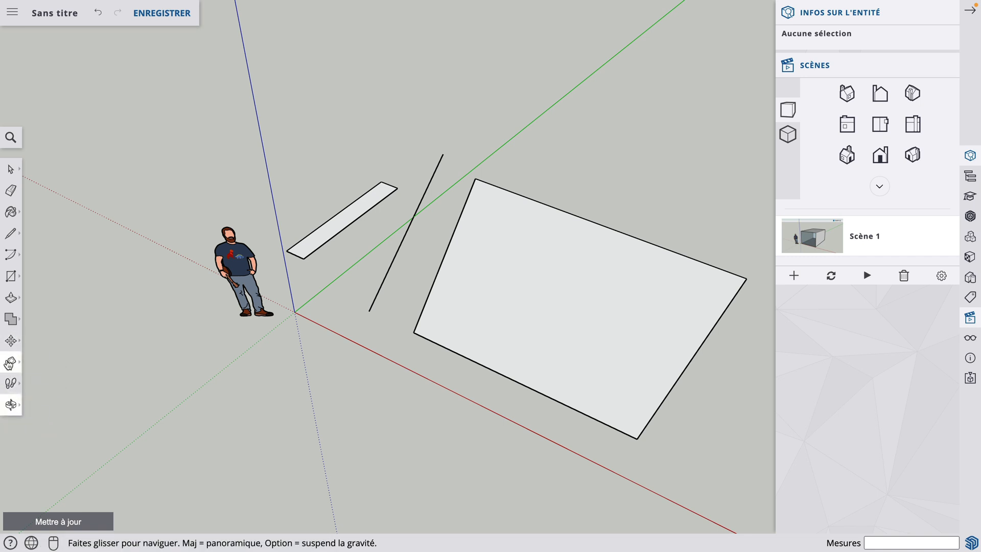
left_click(9, 364)
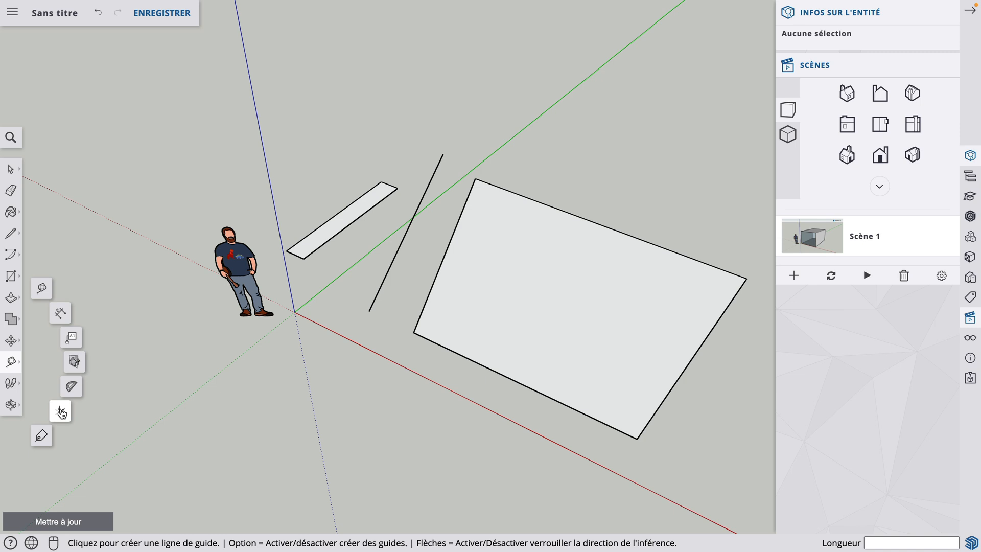
left_click(60, 412)
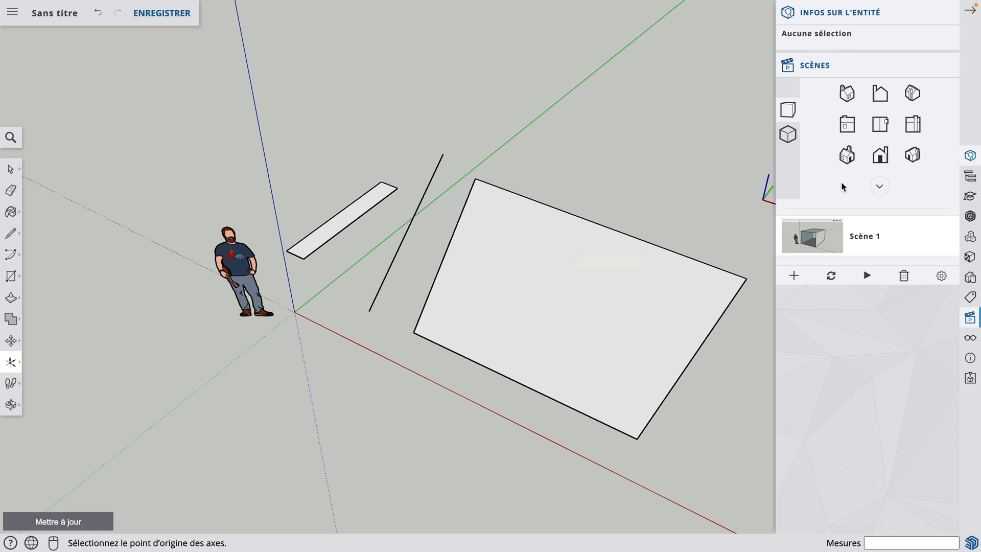
left_click(794, 276)
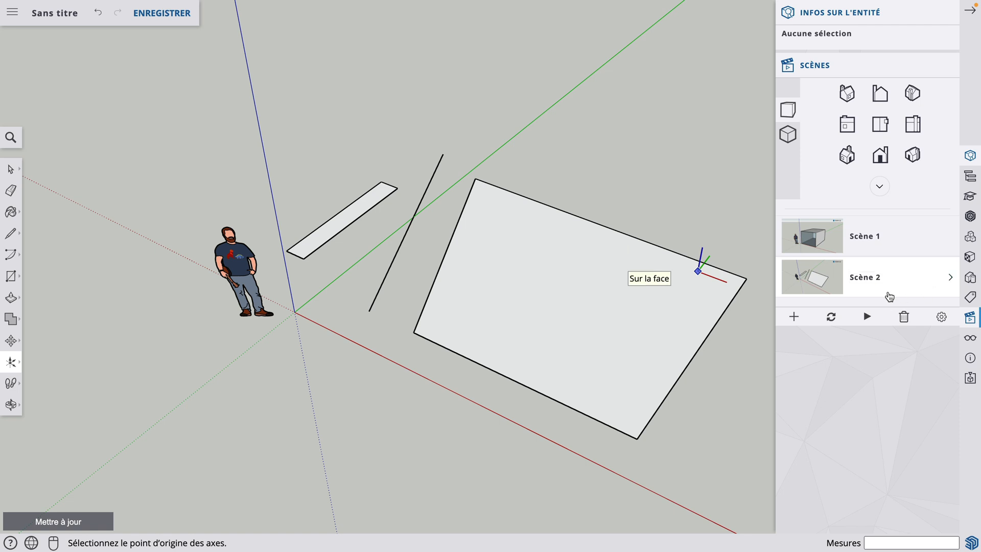
left_click(952, 277)
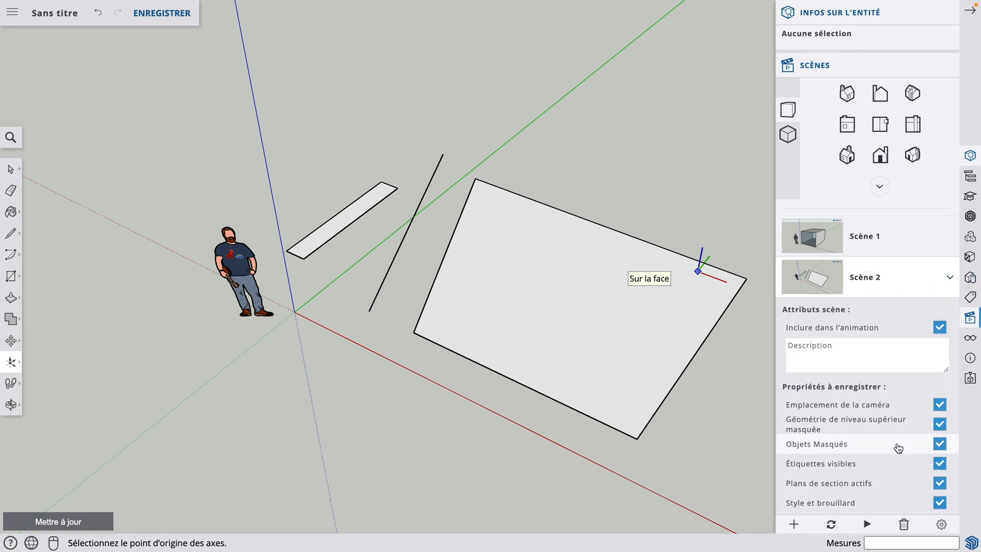
scroll(869, 448, "down", 3)
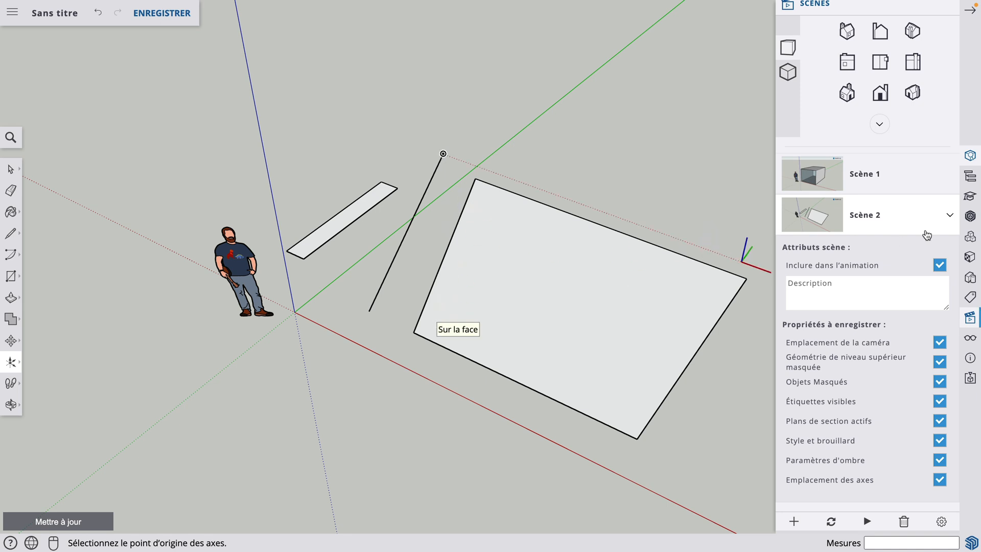
left_click(951, 219)
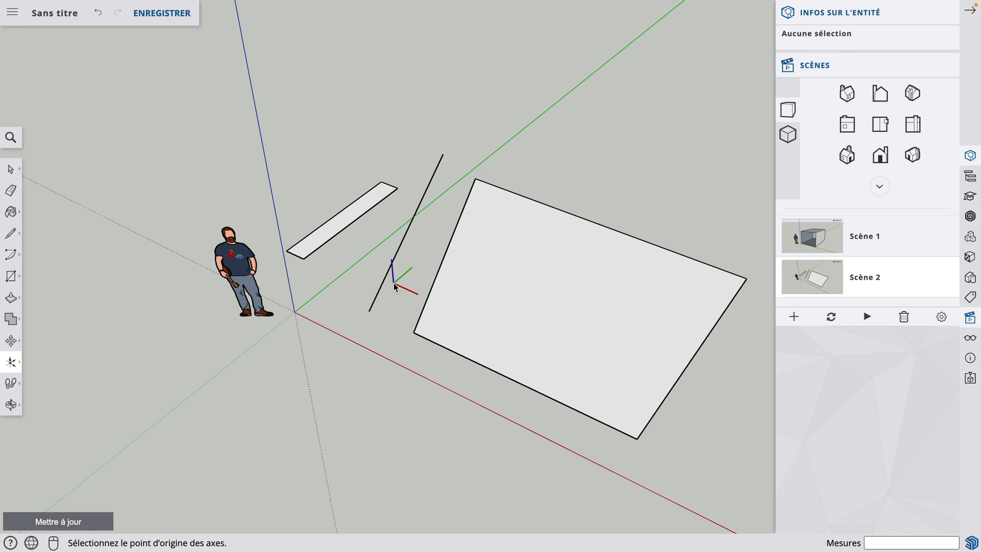
- Relocate the axes to the face's corner nearest the origin, green along the slanted edge and red perpendicular to it, and save a third scene
left_click(414, 333)
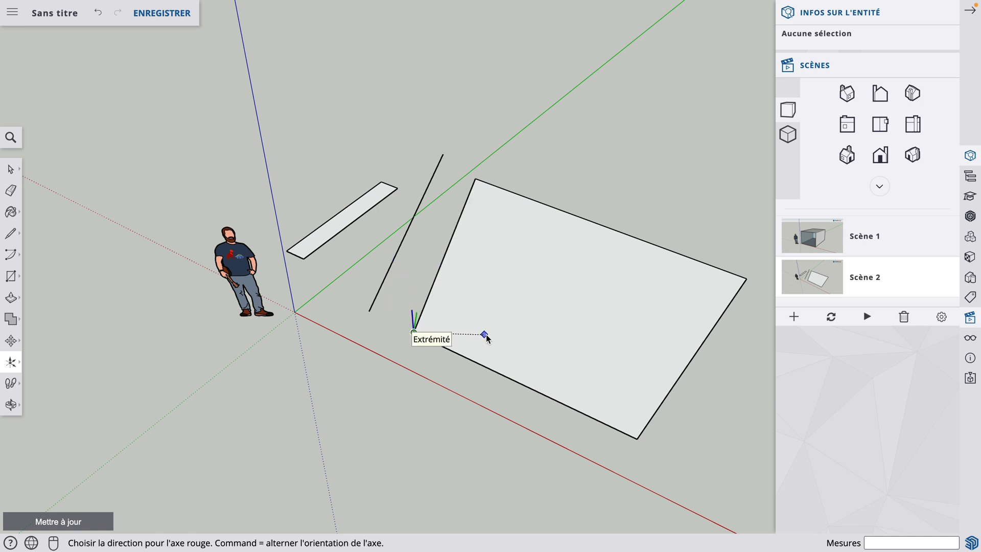
left_click(559, 351)
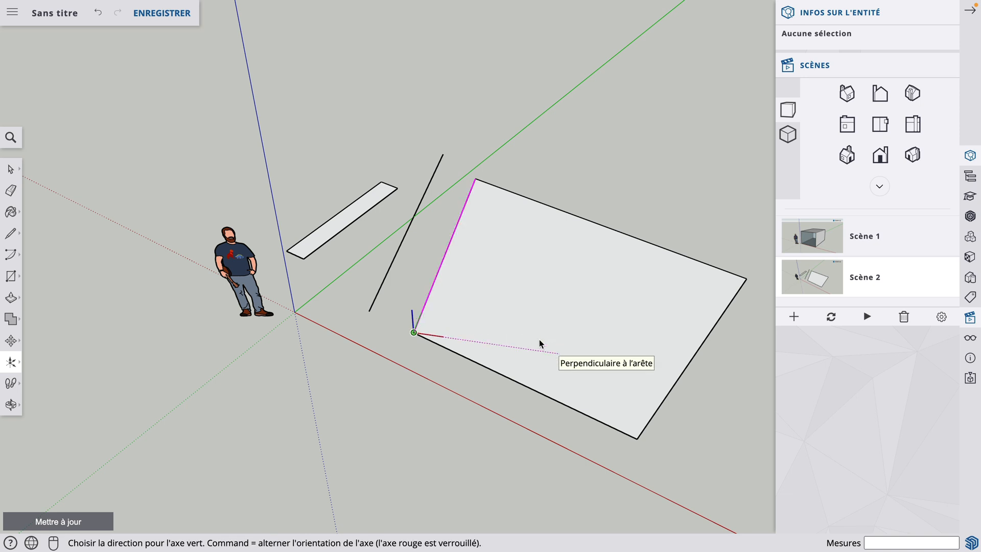
left_click(476, 178)
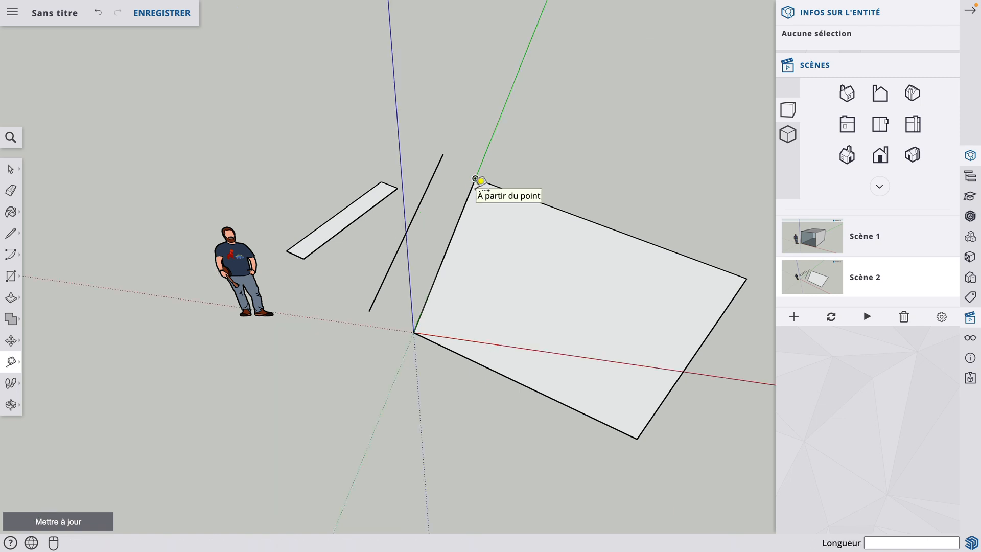
left_click(794, 318)
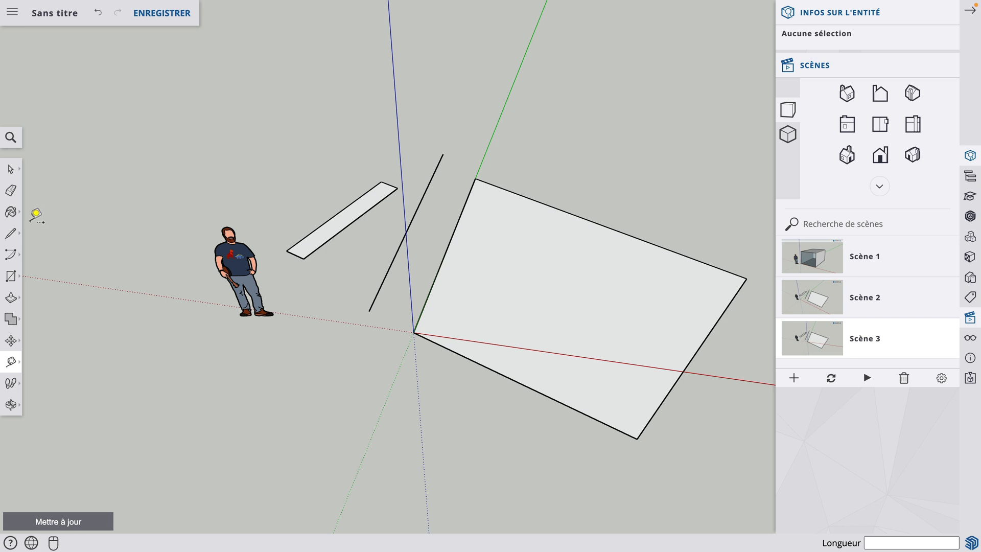
- Draw two rectangles aligned with the relocated axes: one over the narrow rectangle, one about 4.02 m by 0.95 m across the parallel line's far end
left_click(10, 276)
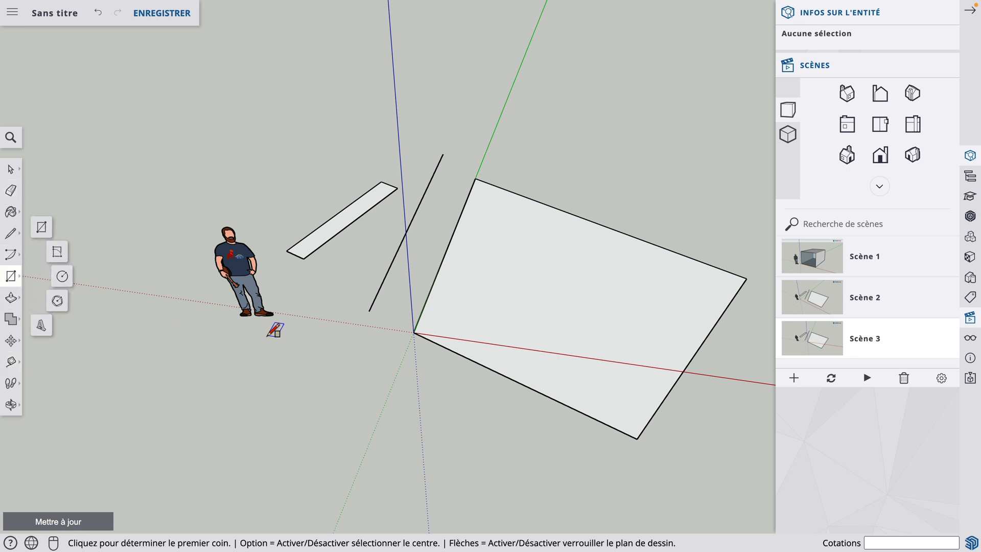
left_click(345, 164)
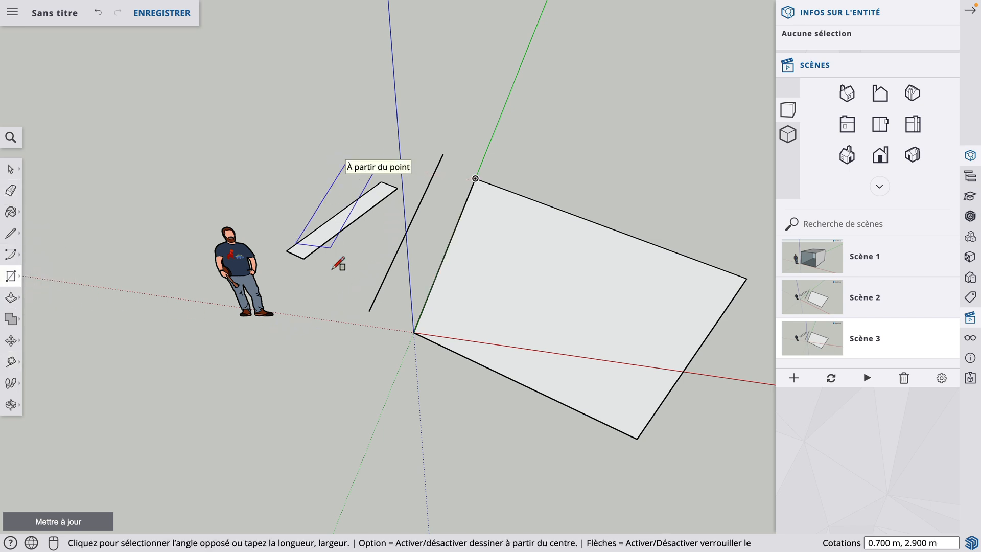
left_click(333, 299)
left_click(370, 143)
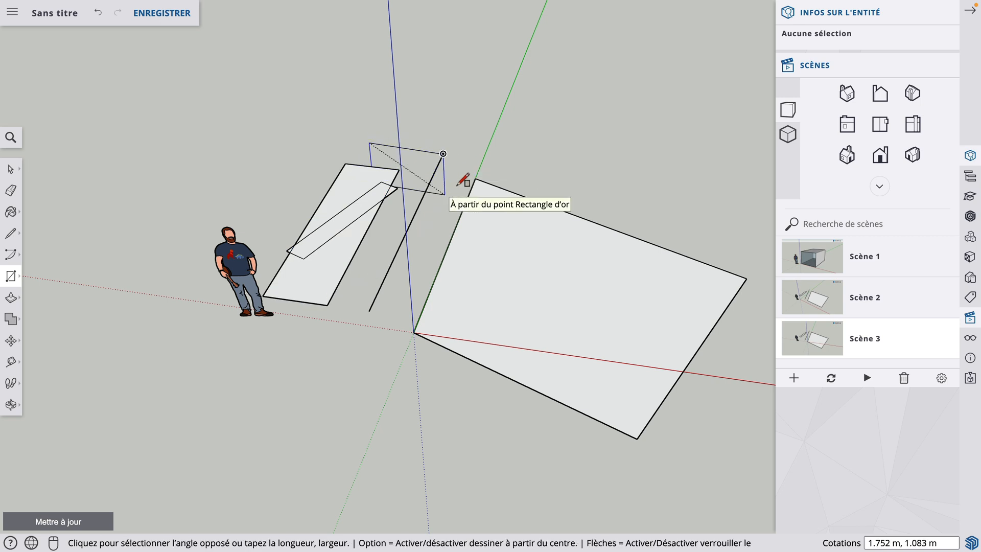
left_click(539, 184)
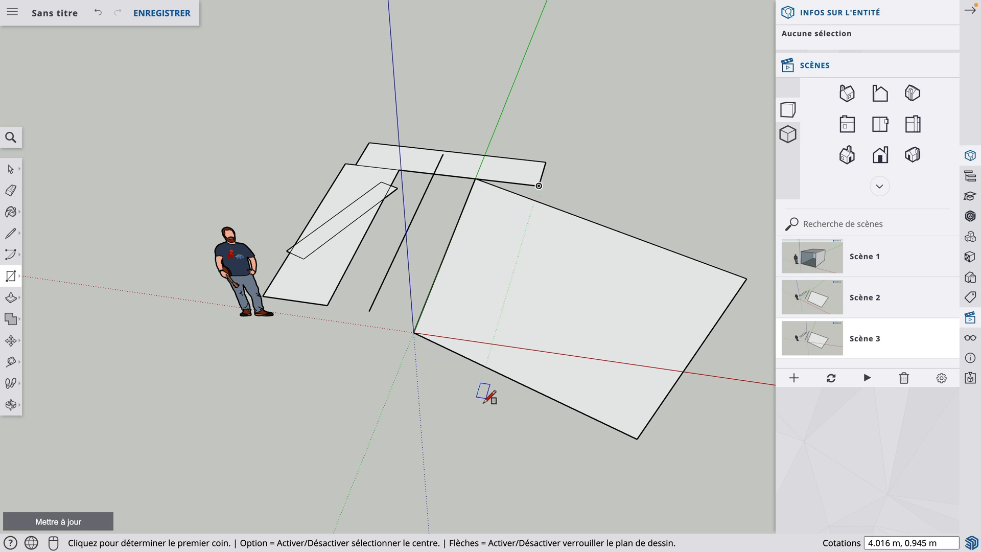
- Recall Scène 2 to restore the original axes and draw two narrow rectangles parallel to the red axis, in front of the four-sided face
key("o")
left_click_drag(449, 394, 426, 372)
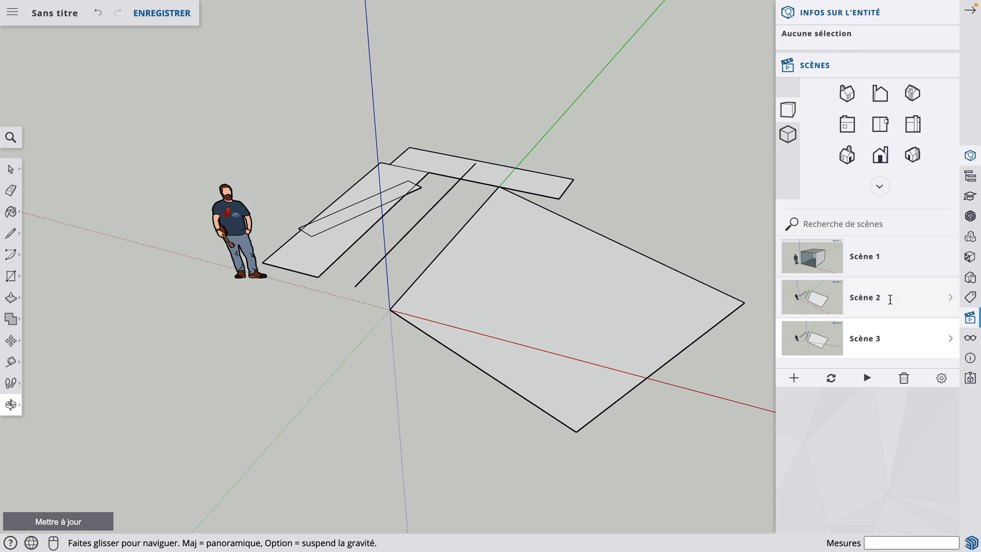
left_click(825, 303)
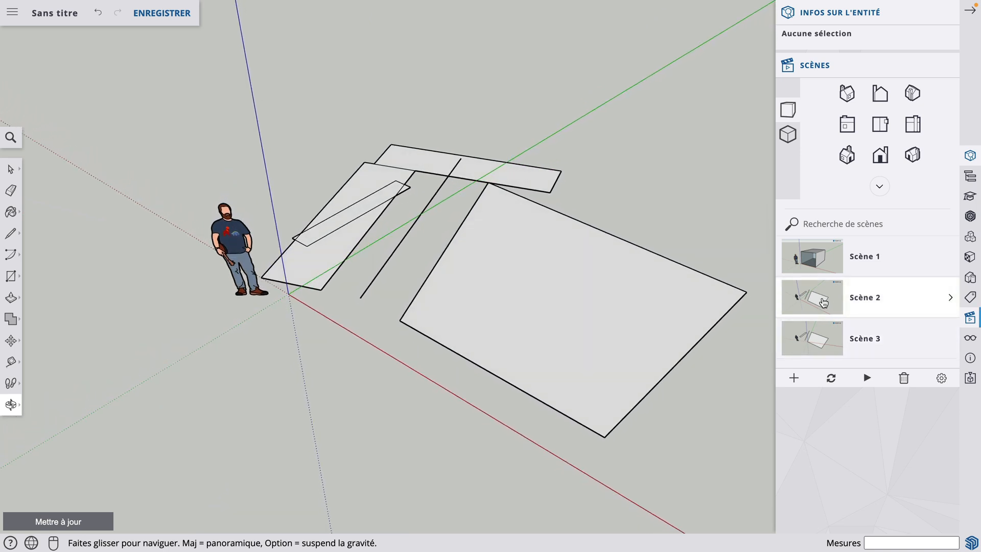
left_click(11, 276)
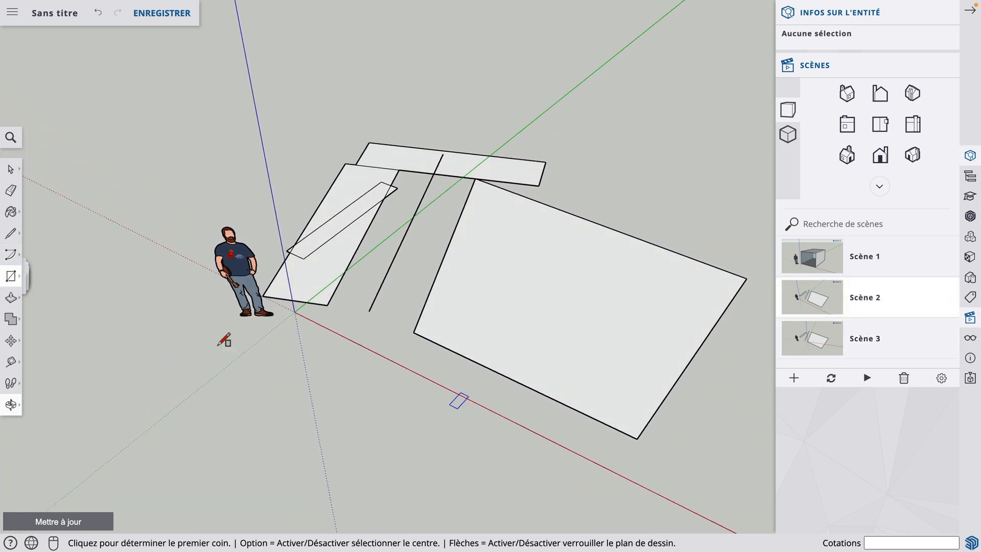
left_click(422, 357)
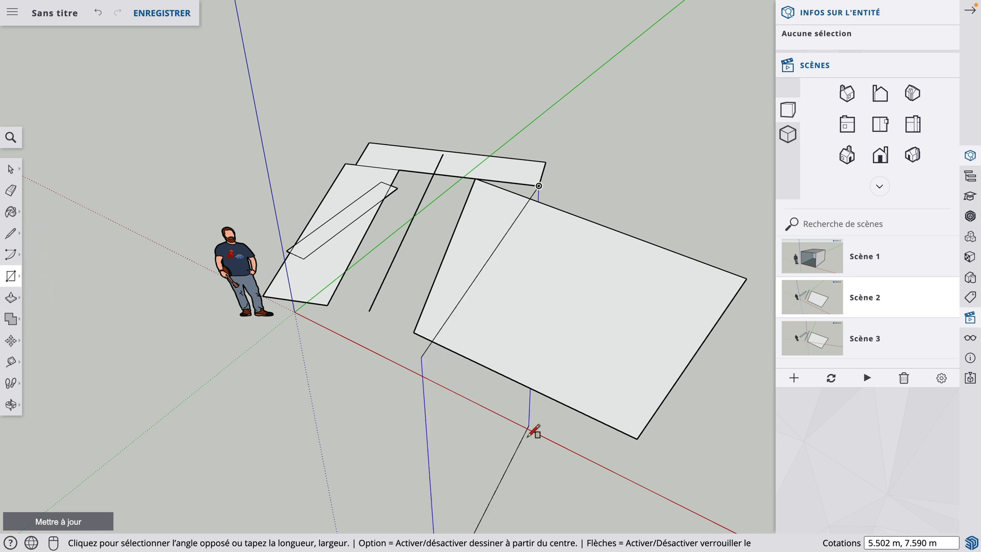
left_click(570, 461)
left_click(329, 376)
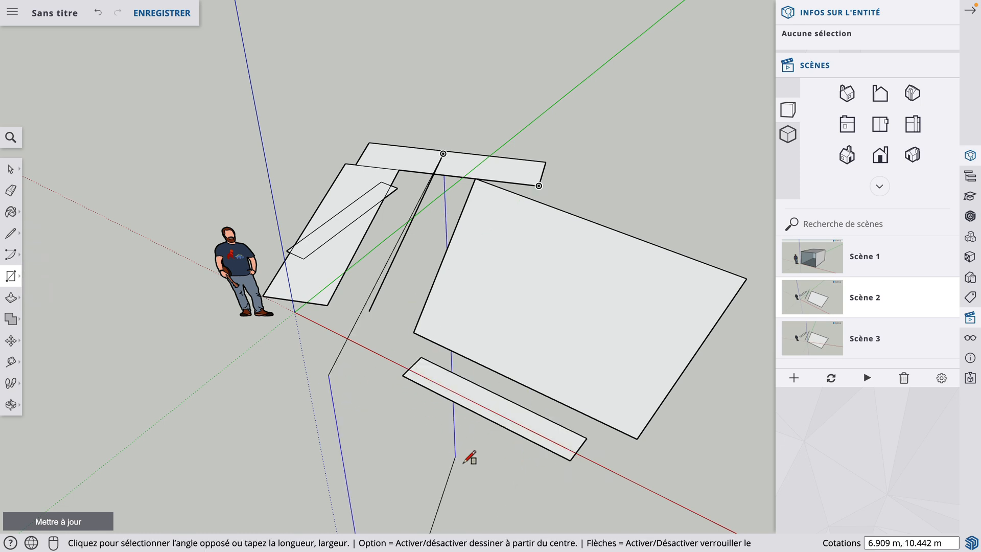
left_click(511, 452)
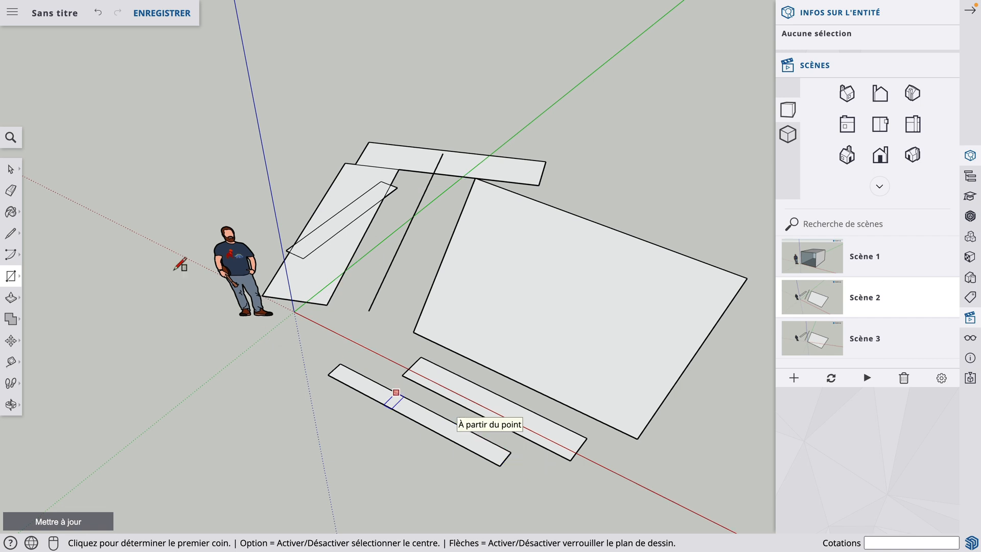
left_click(10, 172)
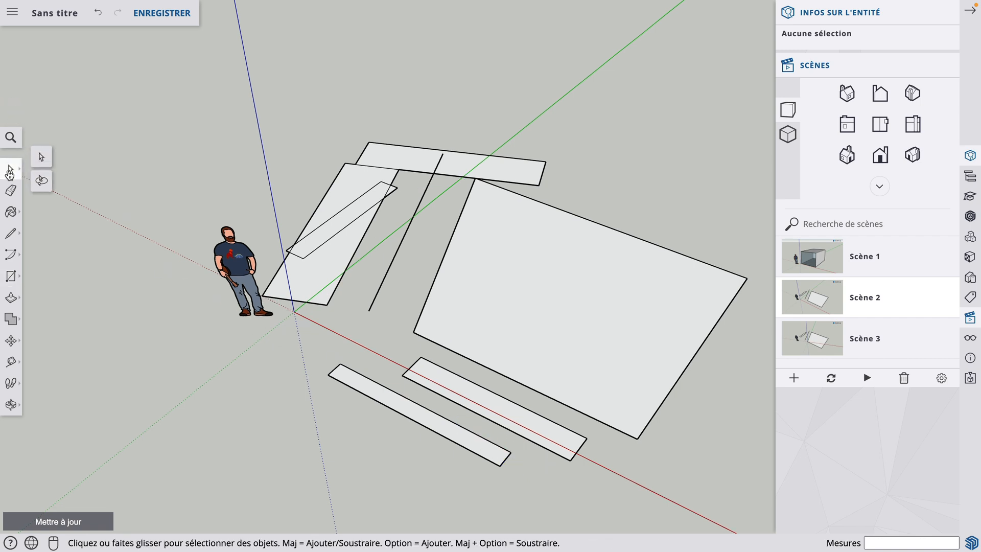